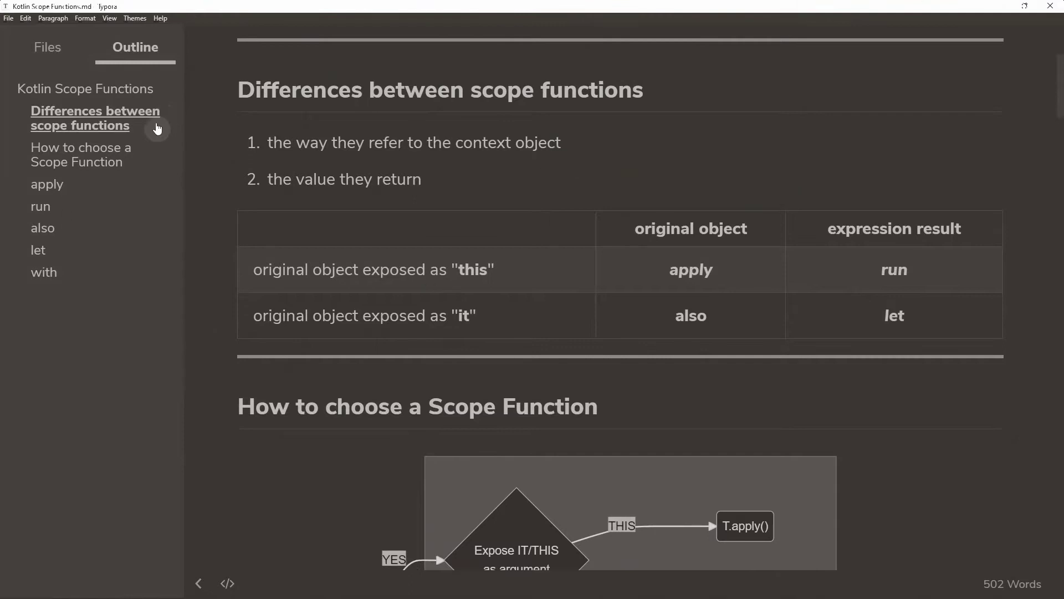
# Jump to the 'How to choose a Scope Function' section via the Outline and zoom to view its flowchart
pyautogui.click(148, 151)
pyautogui.click(616, 94)
pyautogui.hotkey('ctrl', 'shift', '-')
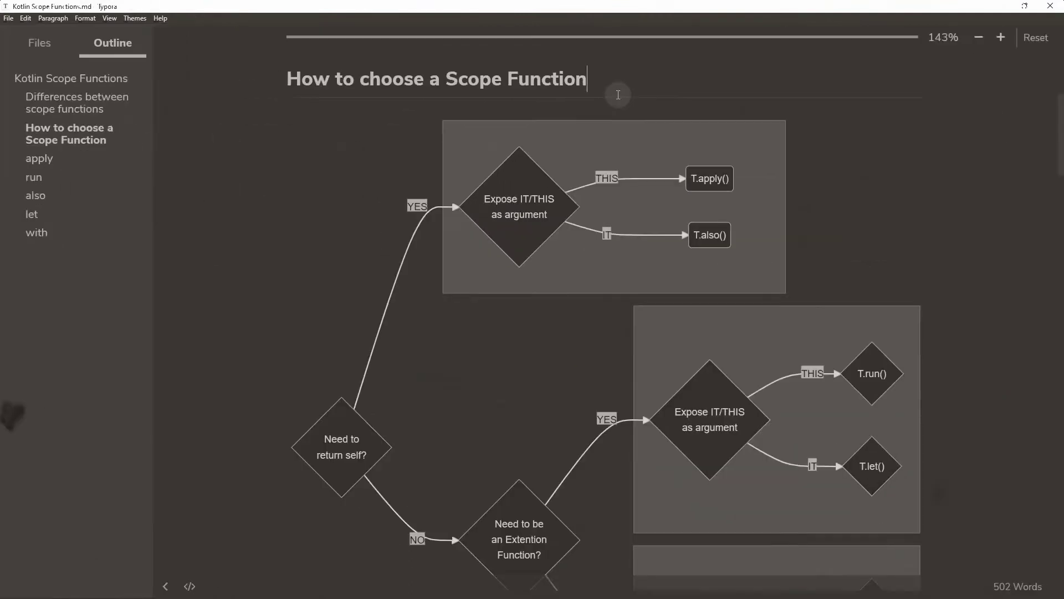
pyautogui.hotkey('ctrl', 'shift', '-')
pyautogui.scroll(-2, 375, 152)
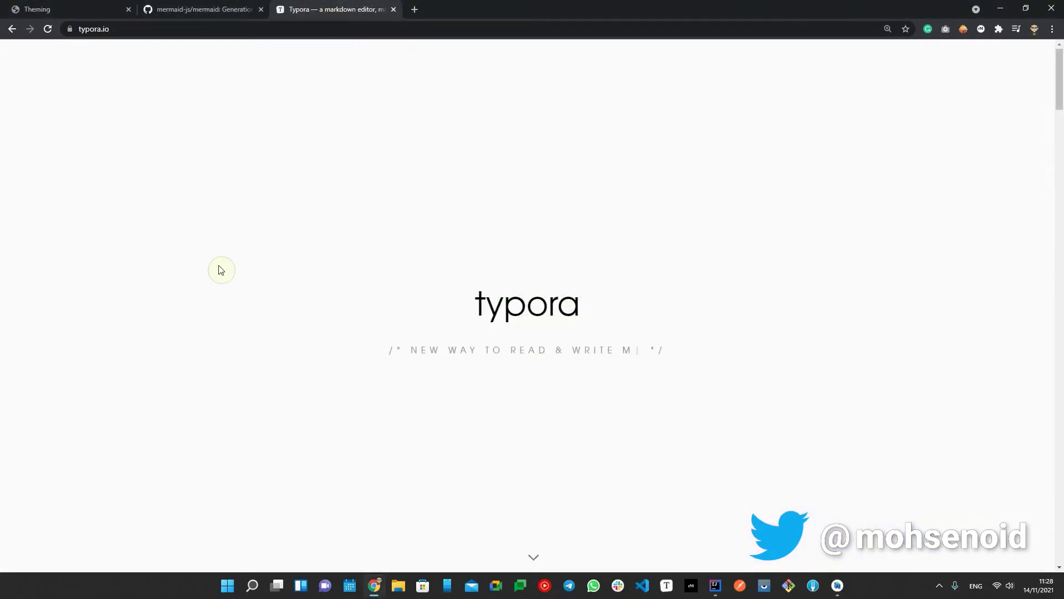
# Open typora.io's Features overview and scroll down to its Diagrams sequence diagram demo
pyautogui.click(529, 556)
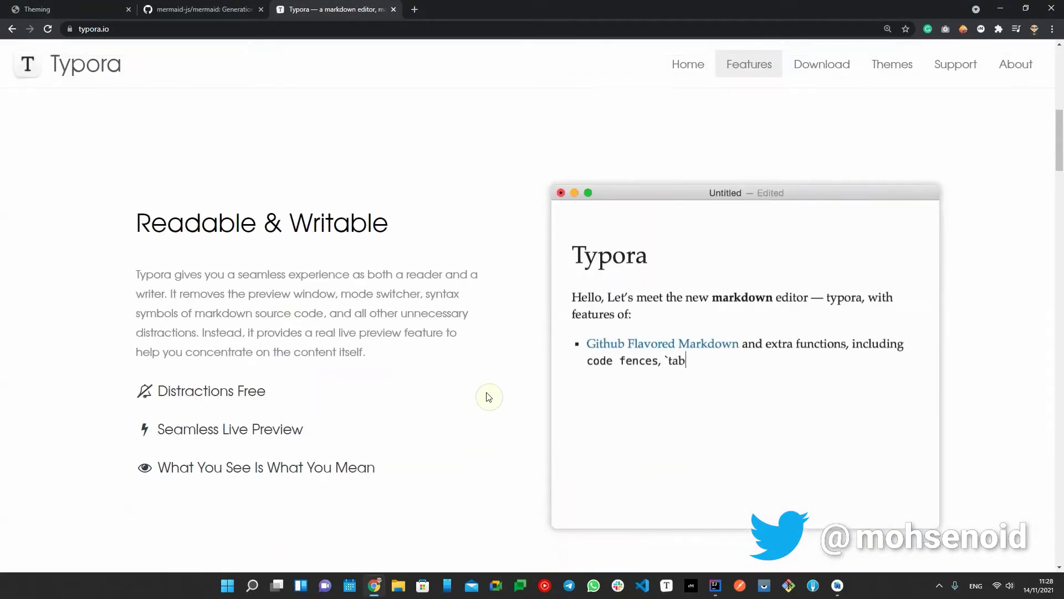
pyautogui.scroll(-10, 488, 397)
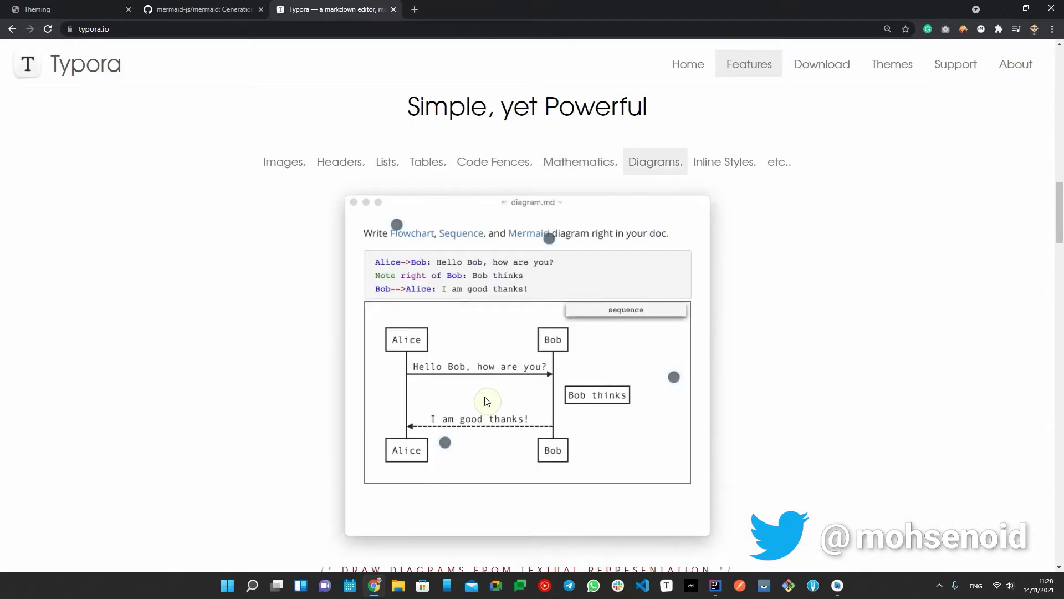
pyautogui.scroll(-7, 486, 400)
pyautogui.scroll(-15, 485, 397)
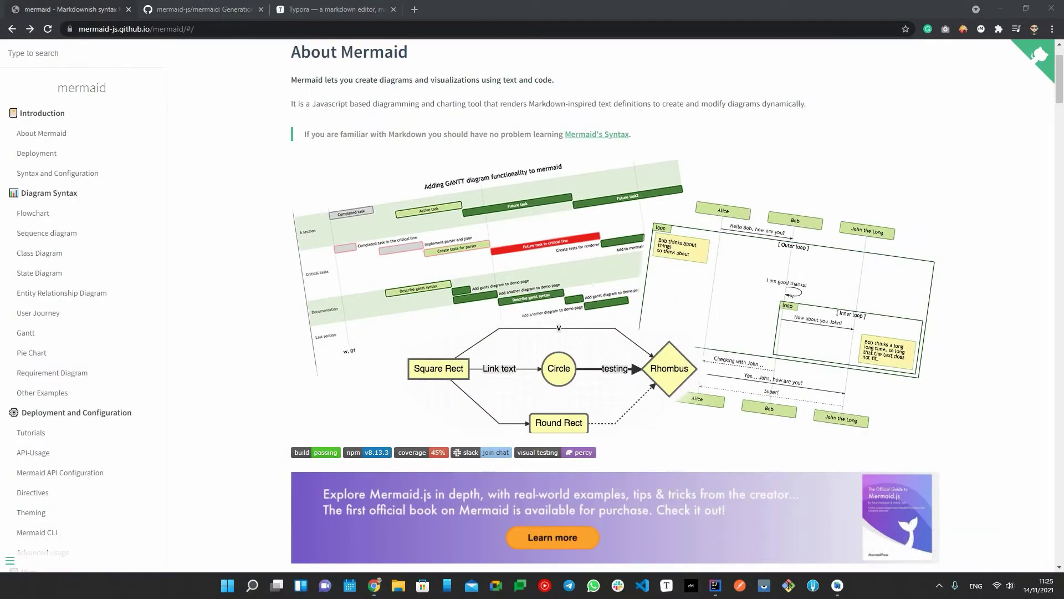
# Scroll the Mermaid docs past the flowchart, sequence, Gantt, class, ER and journey examples to Sibling projects
pyautogui.scroll(-10, 213, 293)
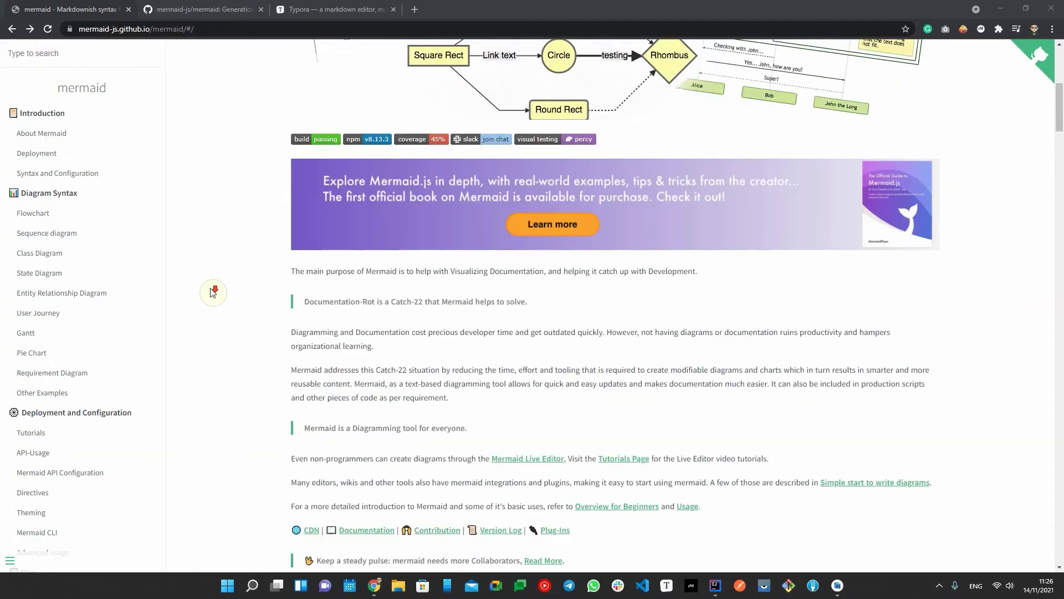
pyautogui.scroll(-6, 213, 293)
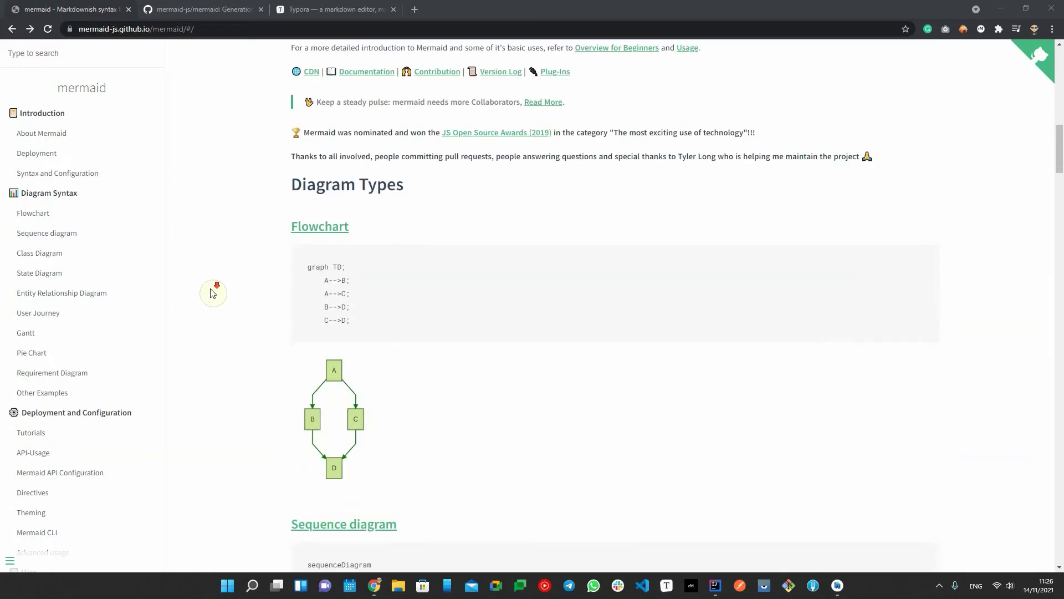
pyautogui.scroll(-1, 213, 293)
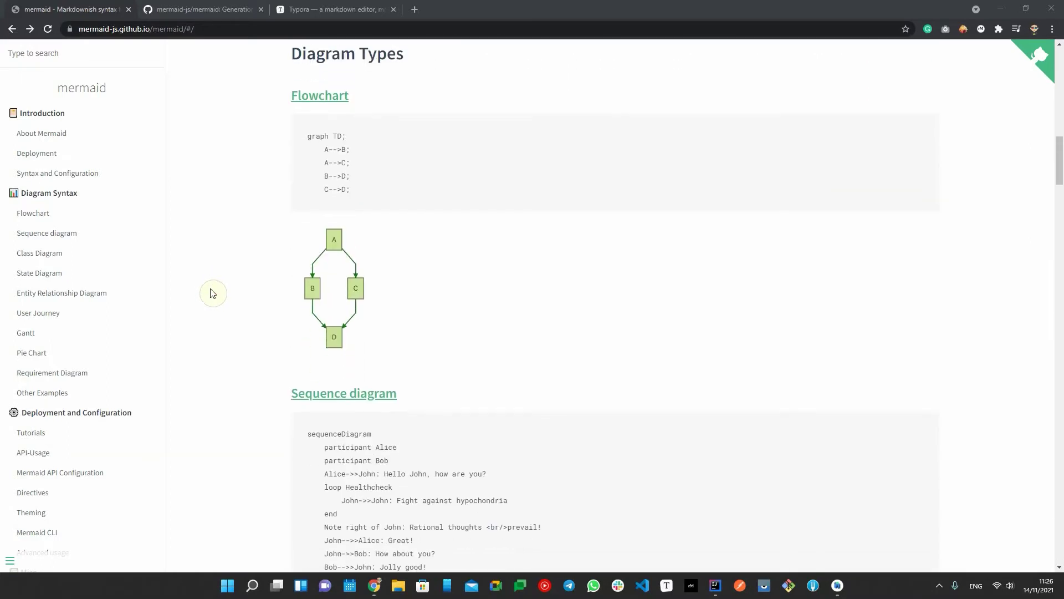
pyautogui.scroll(-5, 219, 300)
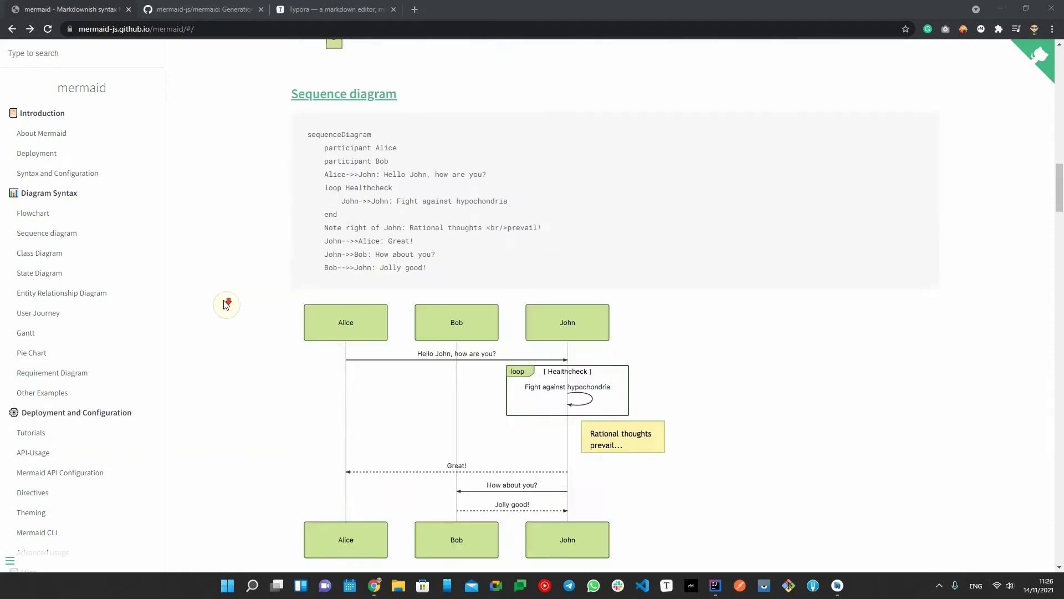
pyautogui.scroll(-2, 228, 302)
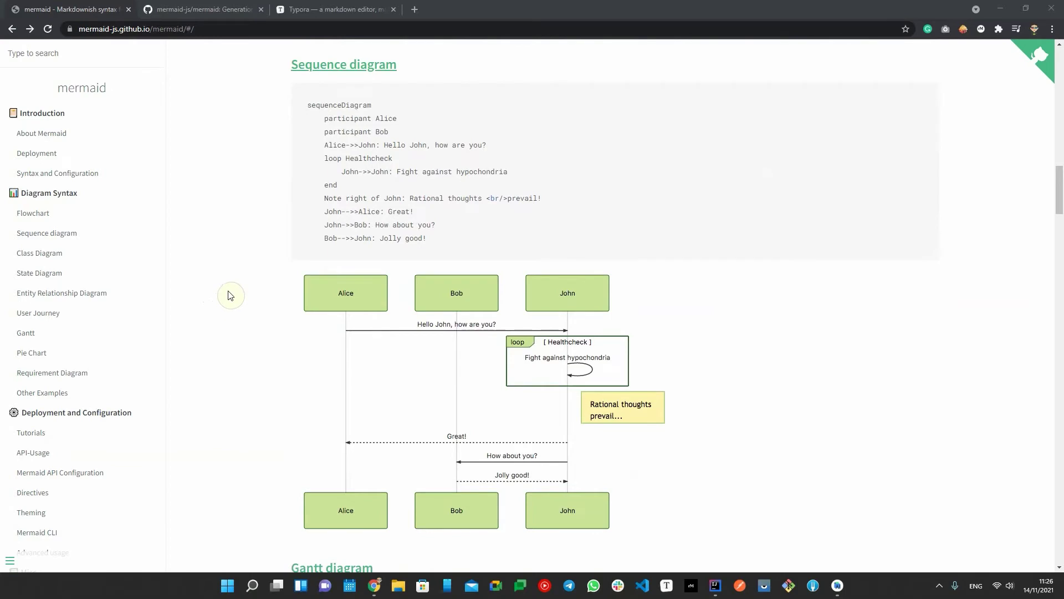
pyautogui.scroll(-9, 227, 302)
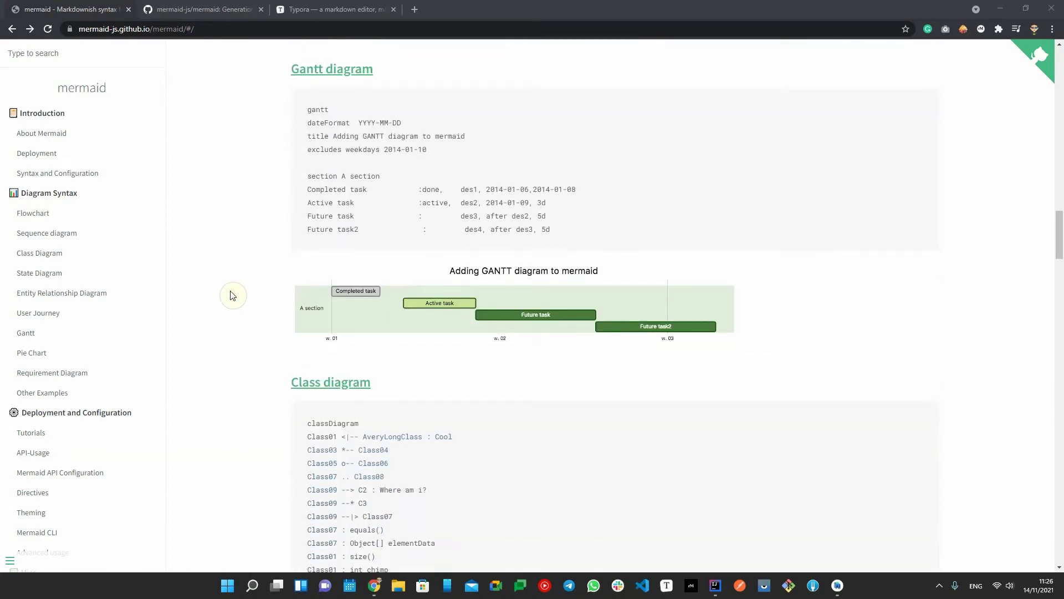
pyautogui.scroll(-6, 232, 295)
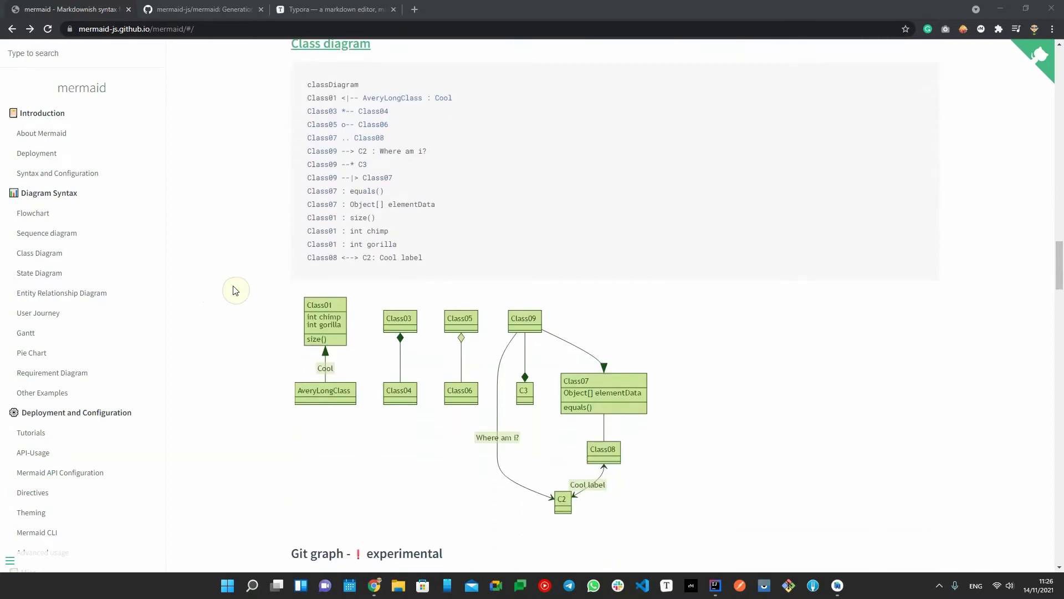
pyautogui.scroll(-9, 242, 247)
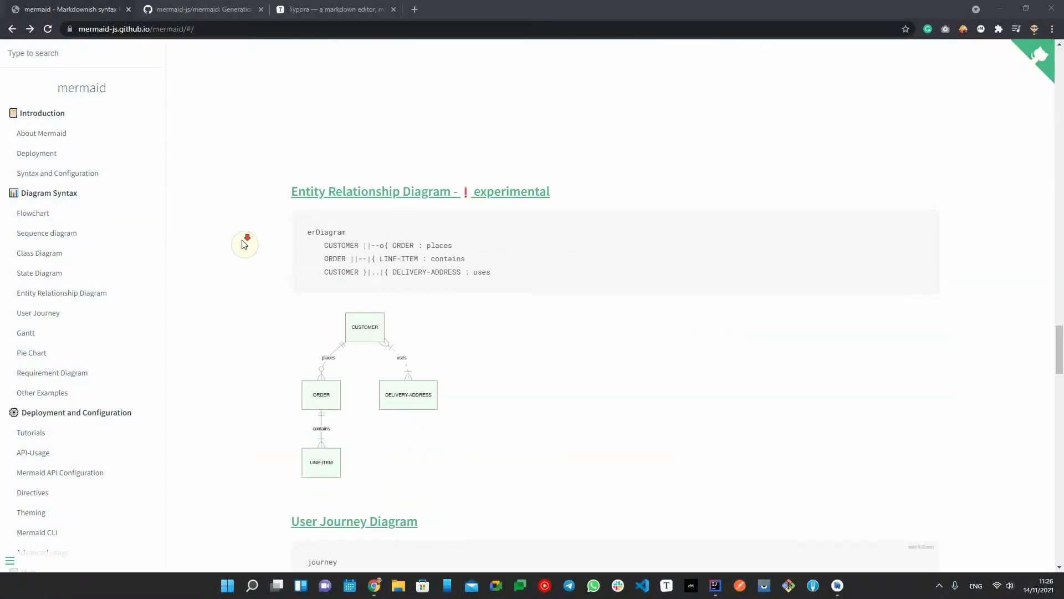
pyautogui.scroll(-1, 242, 242)
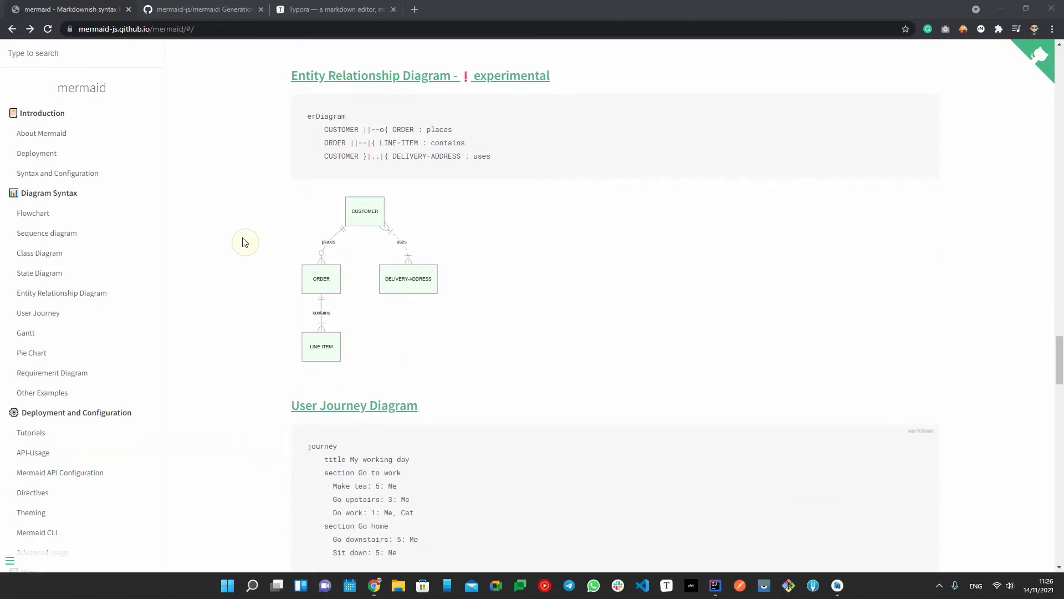
pyautogui.scroll(-6, 242, 242)
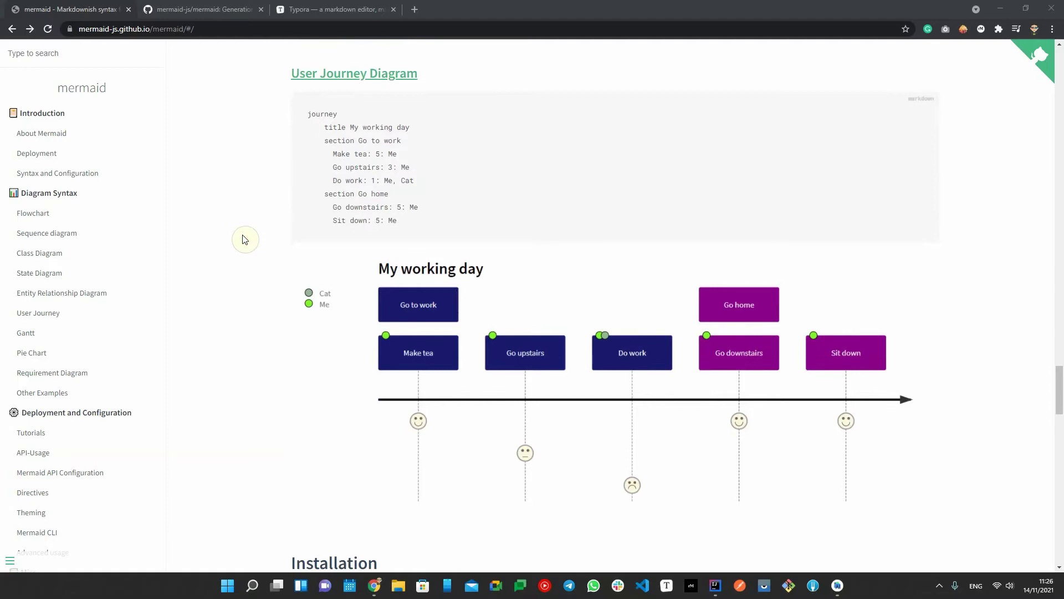
pyautogui.scroll(-10, 242, 240)
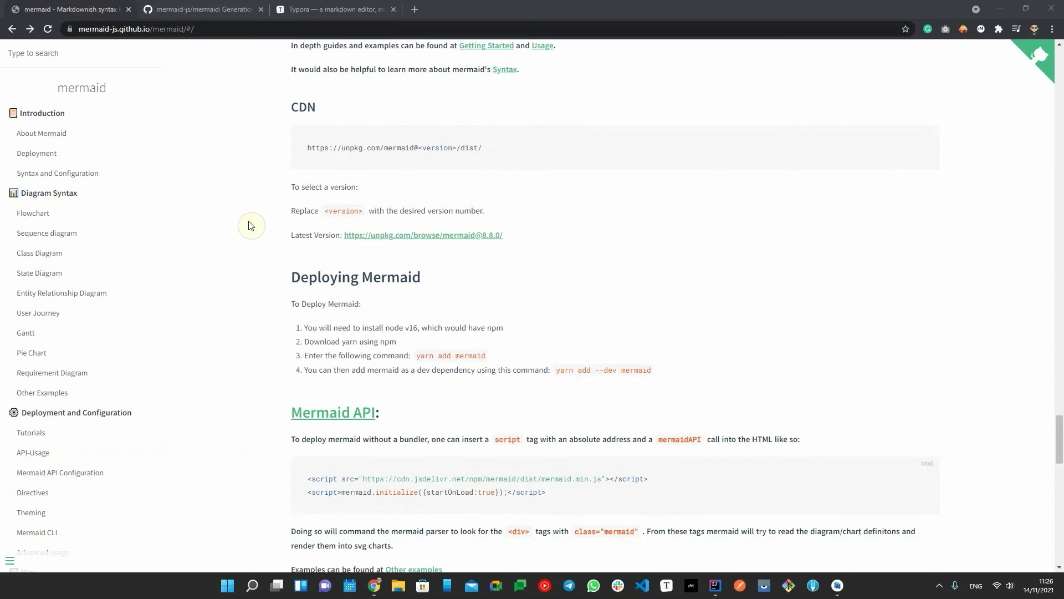
pyautogui.scroll(-6, 251, 222)
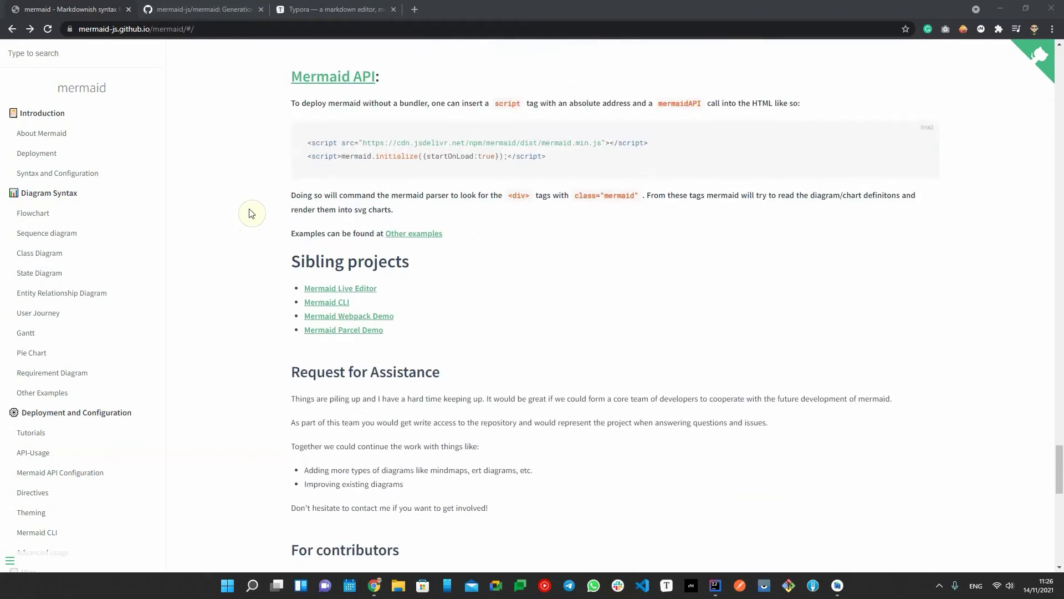
pyautogui.scroll(-1, 250, 214)
# Switch to the mermaid-js GitHub README and scroll through its rendered Examples diagrams
pyautogui.hotkey('ctrl', 'Tab')
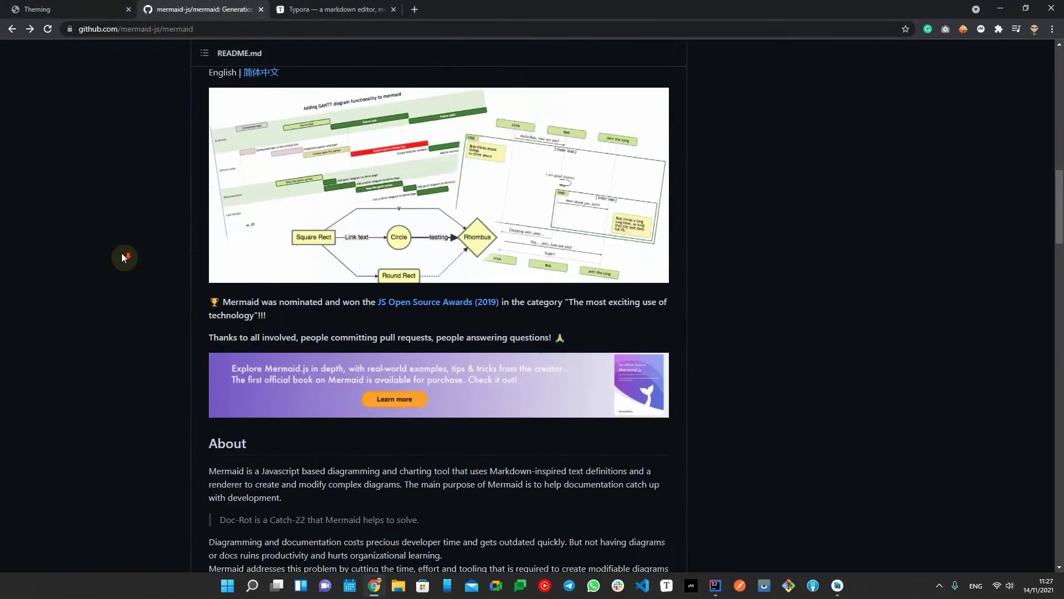
pyautogui.scroll(-8, 122, 250)
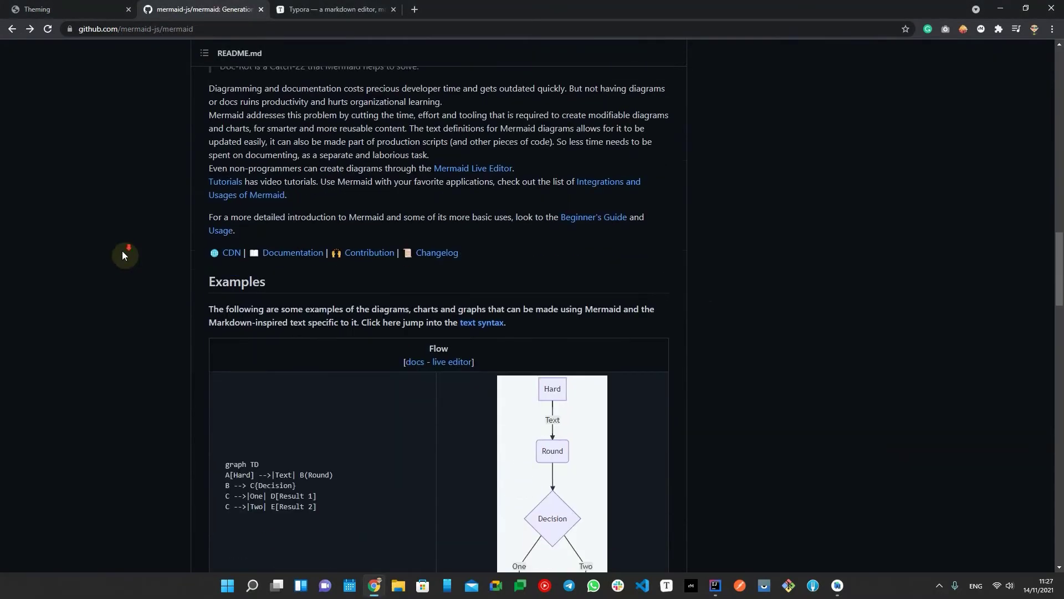
pyautogui.scroll(-3, 122, 255)
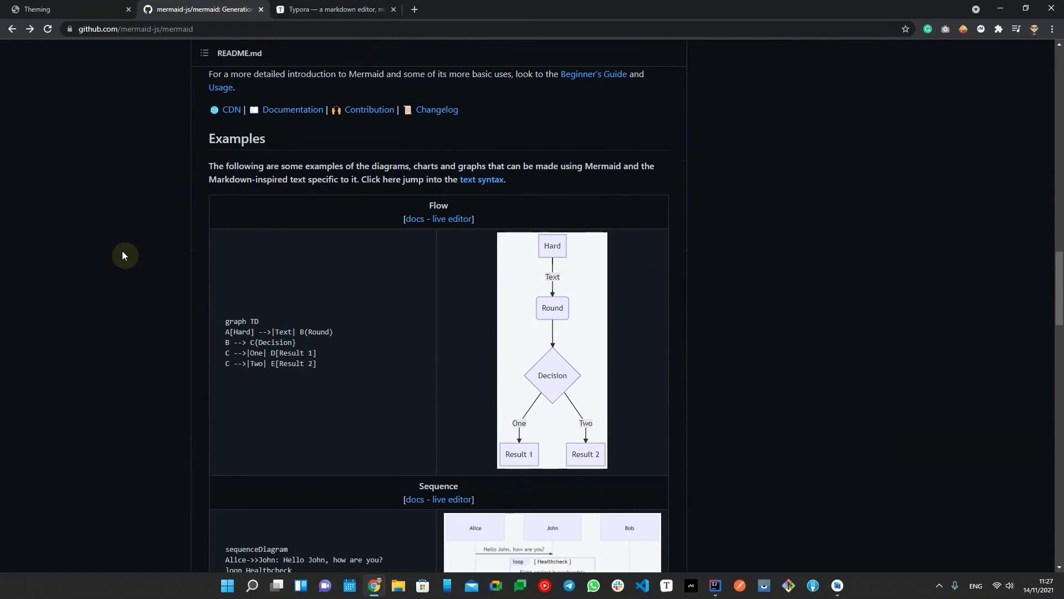
pyautogui.scroll(-5, 123, 255)
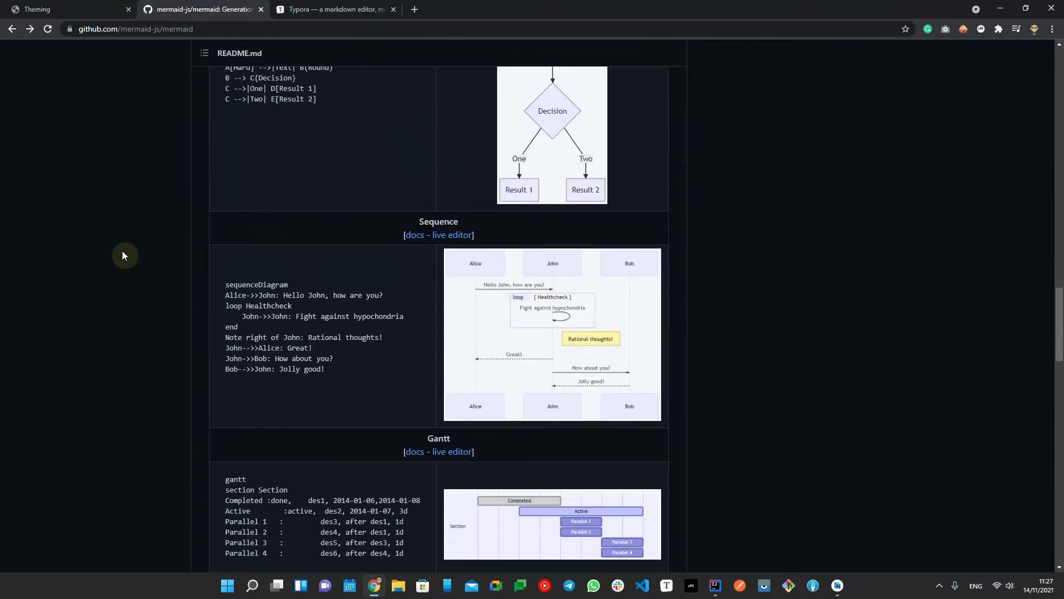
pyautogui.scroll(-5, 123, 254)
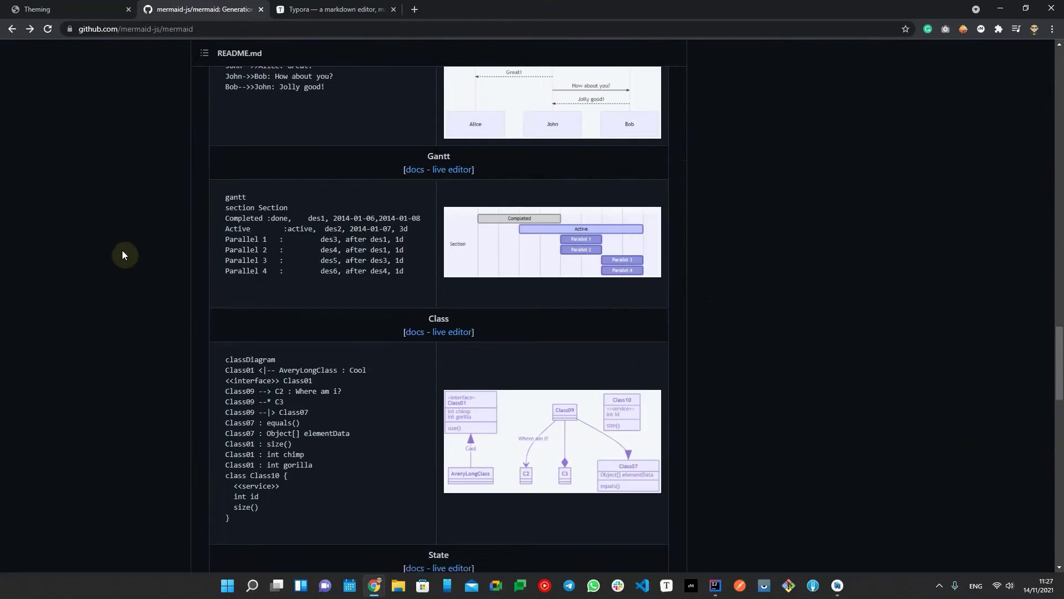
pyautogui.scroll(-4, 124, 248)
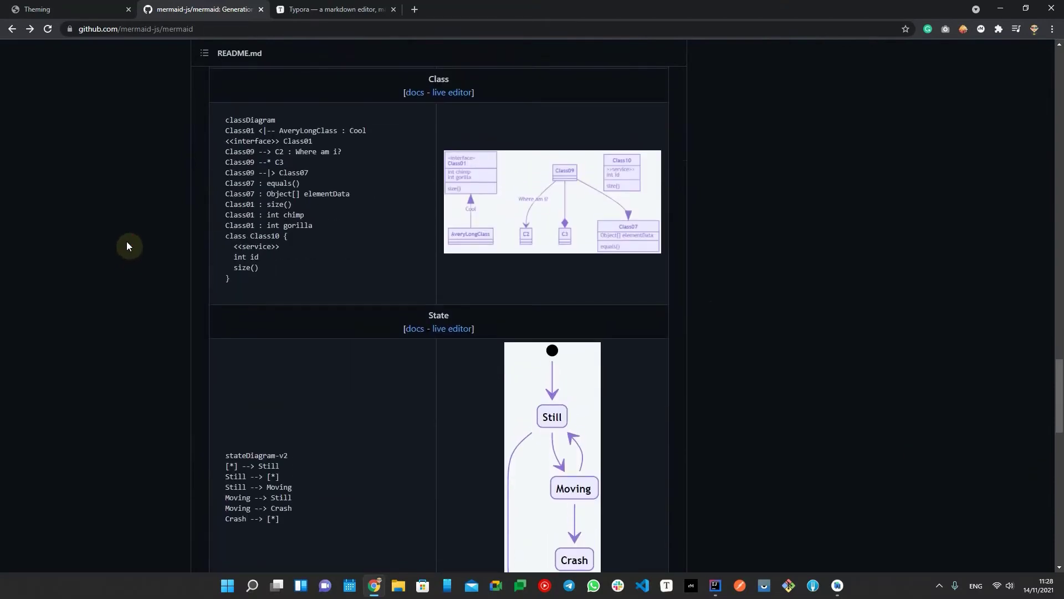
pyautogui.scroll(-4, 127, 241)
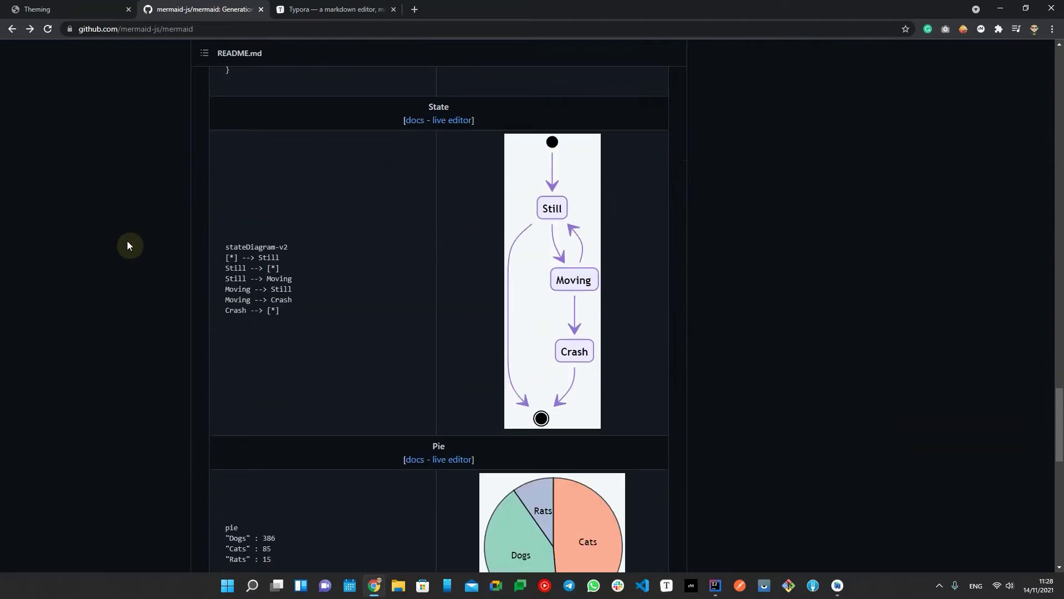
pyautogui.scroll(-5, 128, 241)
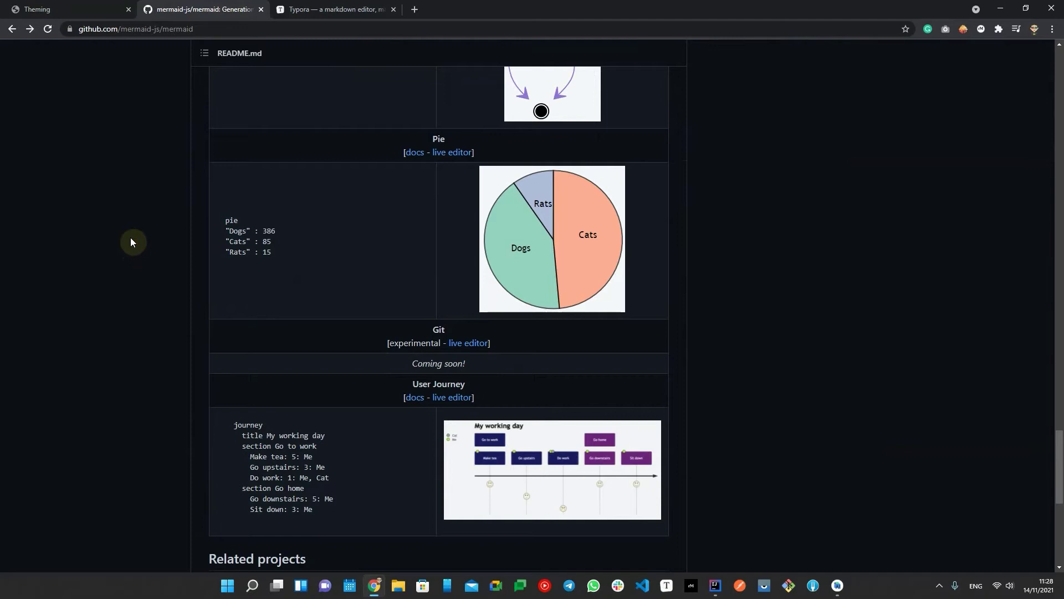
pyautogui.scroll(-4, 131, 237)
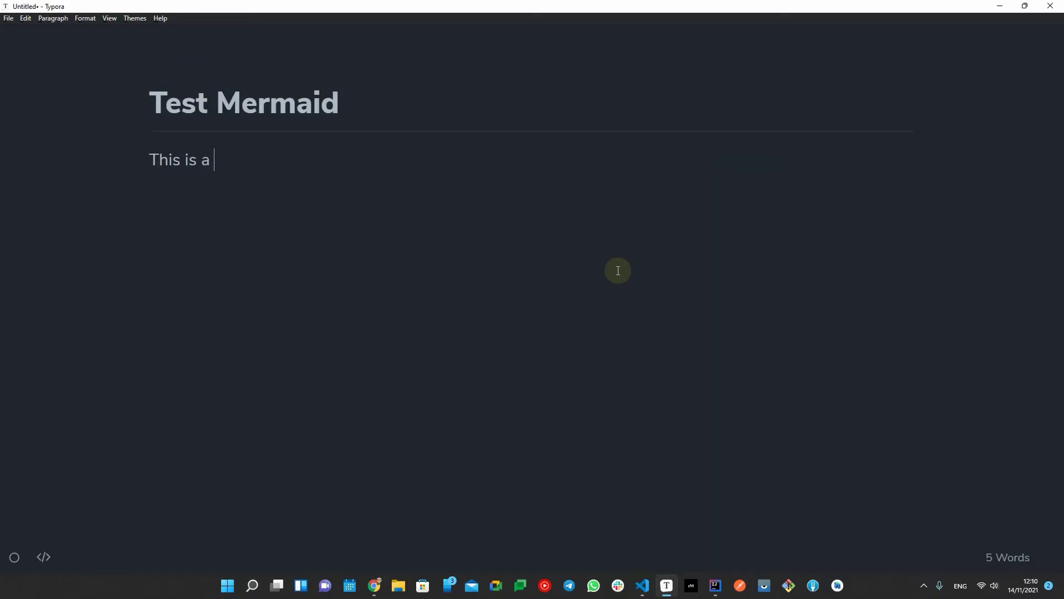
# Add the line 'This is a test sequence diagrammer' and a mermaid block starting sequenceDiagram and autonumber
pyautogui.write('ce dia')
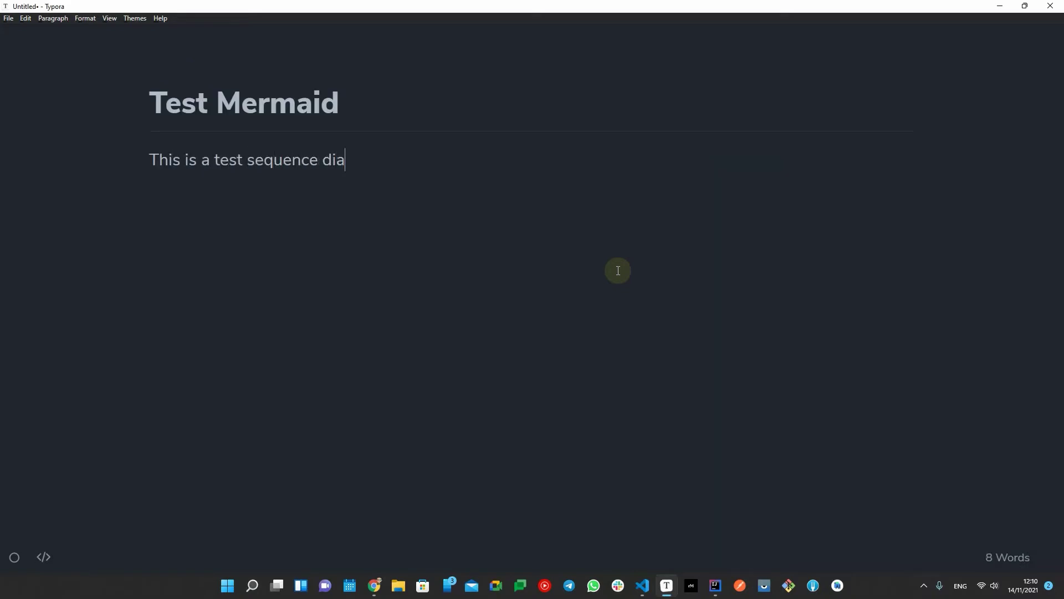
pyautogui.write('gram')
pyautogui.write('mer')
pyautogui.press('Return')
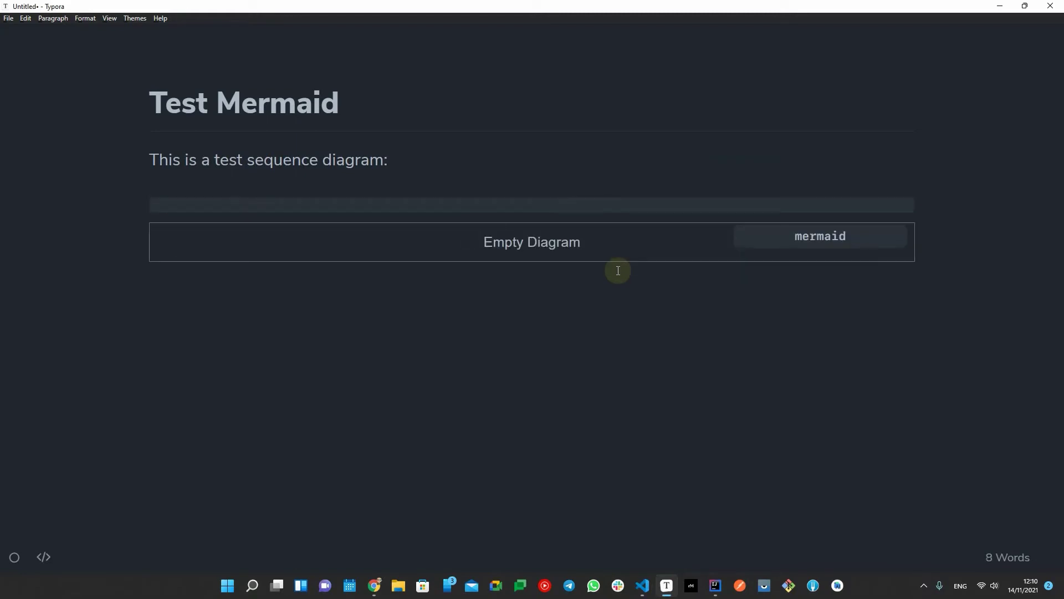
pyautogui.write('sequen')
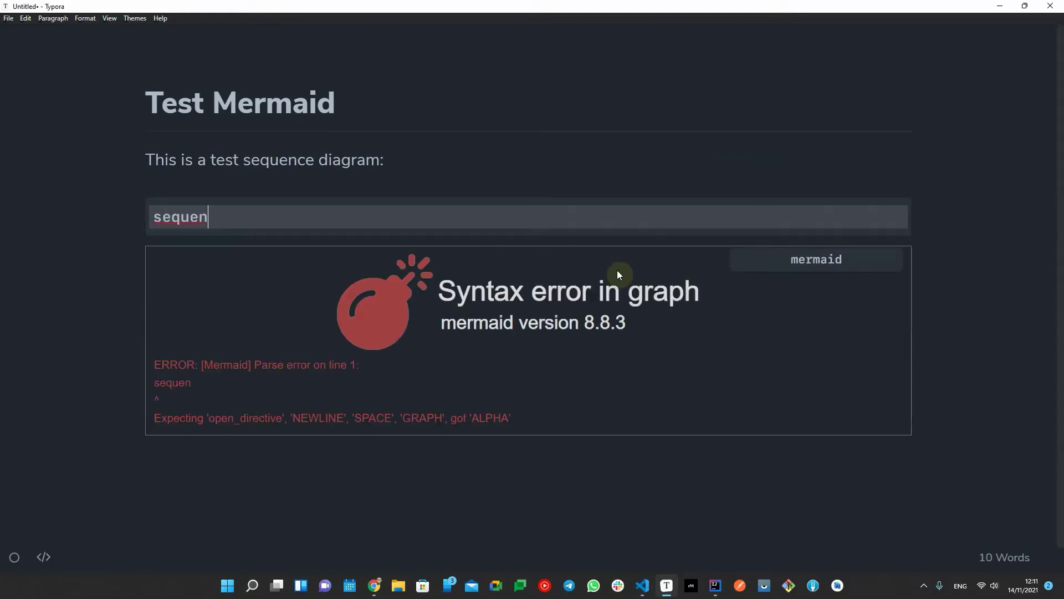
pyautogui.write('ceDiagram')
pyautogui.press('Return')
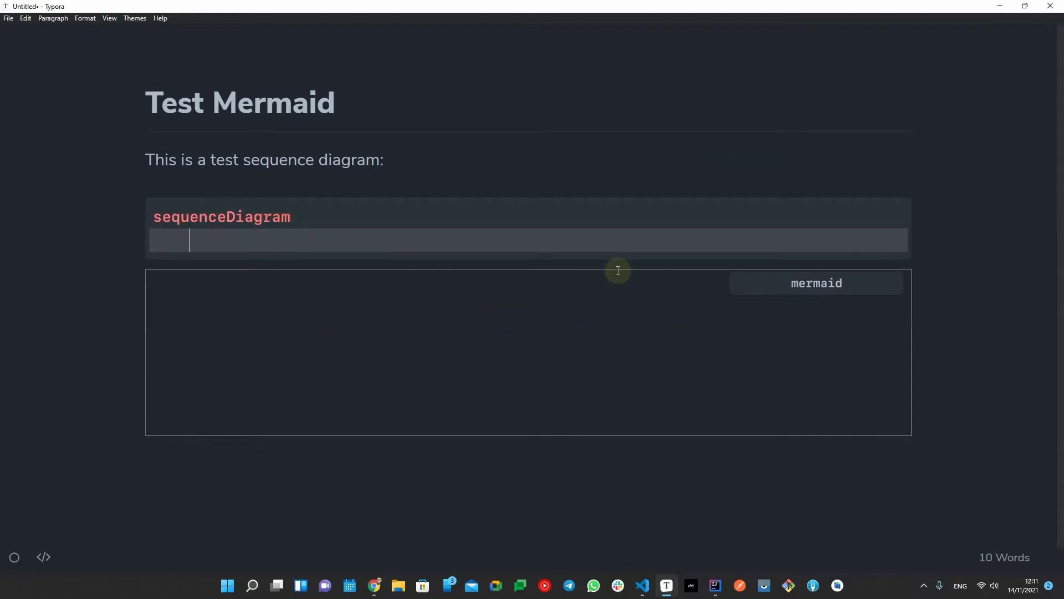
pyautogui.write('autonumber')
pyautogui.press('Return')
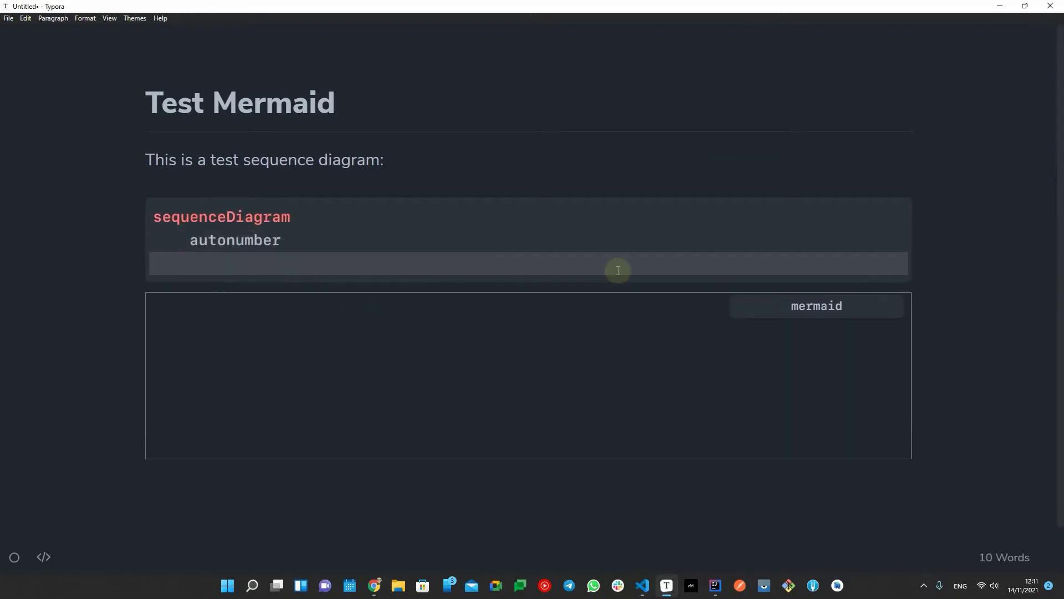
# Add four messages: List all characters, queryAllCharacters, respose, Characters list, then render the diagram
pyautogui.write('User->>App')
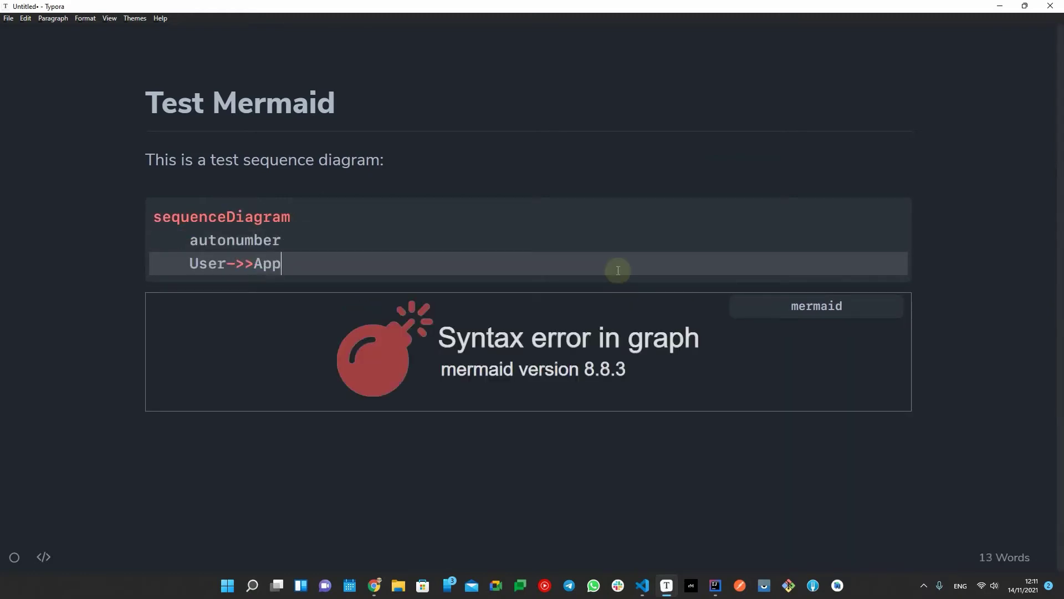
pyautogui.write(': List all characters')
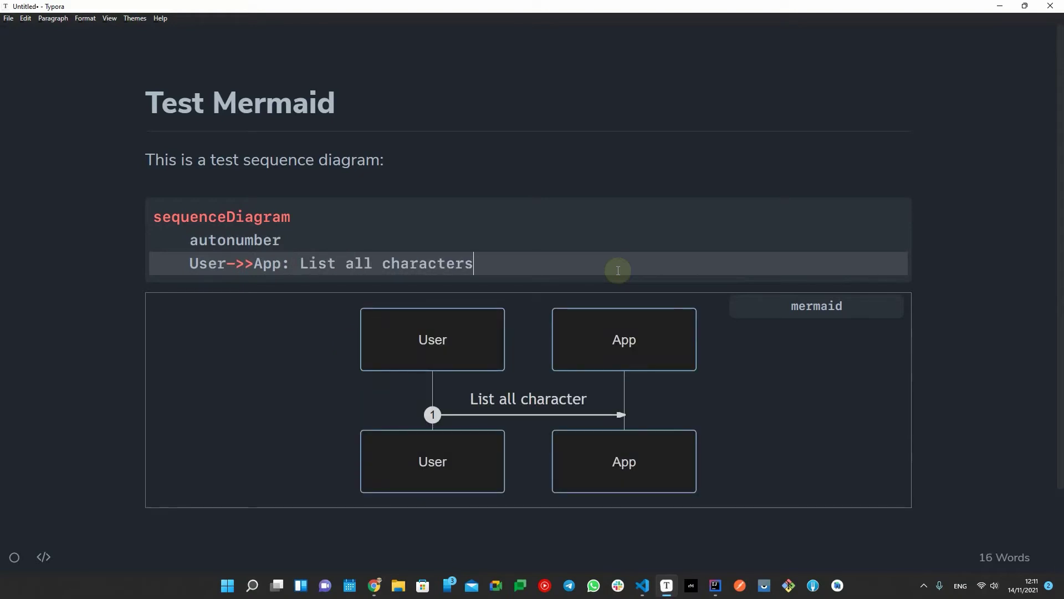
pyautogui.press('Return')
pyautogui.write('Ap')
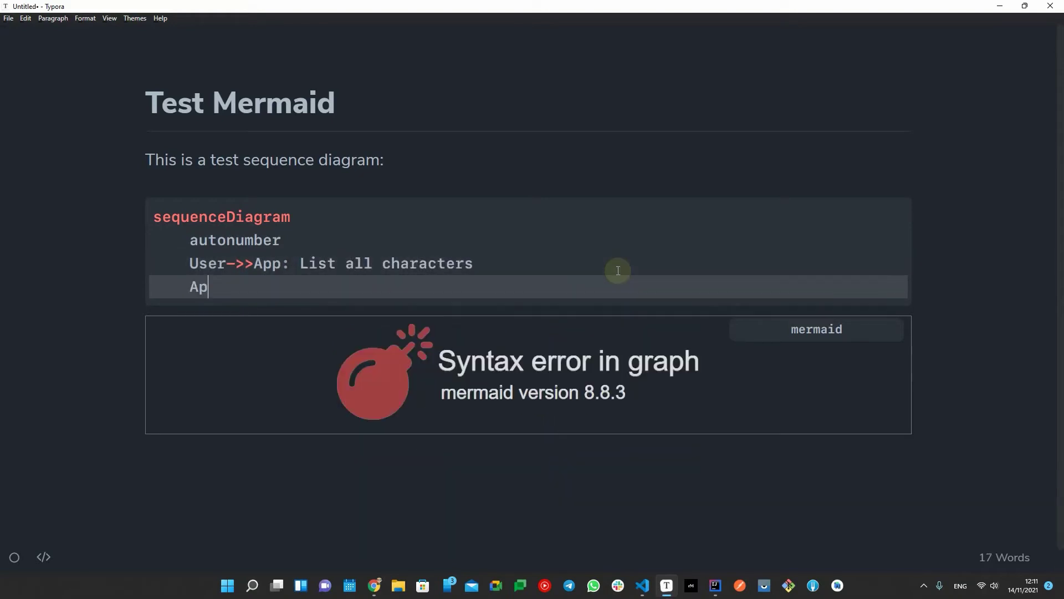
pyautogui.write('p->>+Serv')
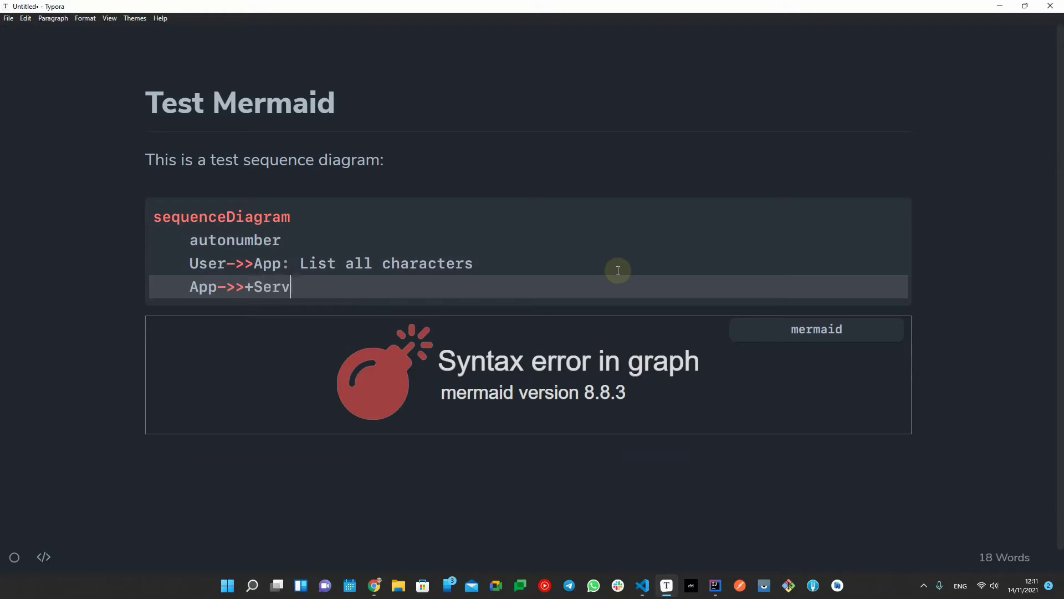
pyautogui.write('er: queryAllCharacters')
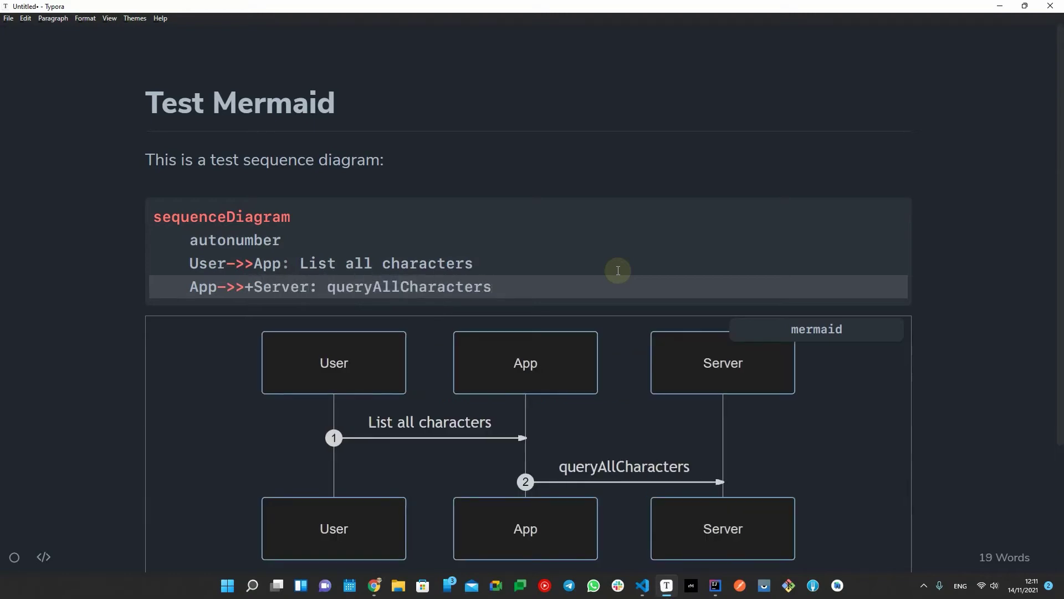
pyautogui.press('Return')
pyautogui.write('S')
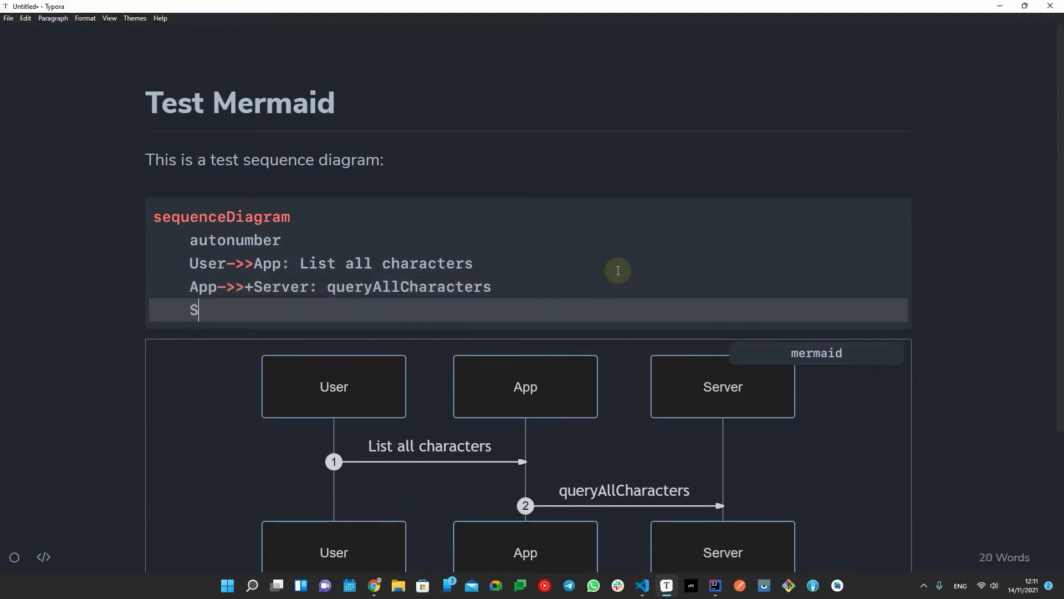
pyautogui.write('erver-->>-Ap')
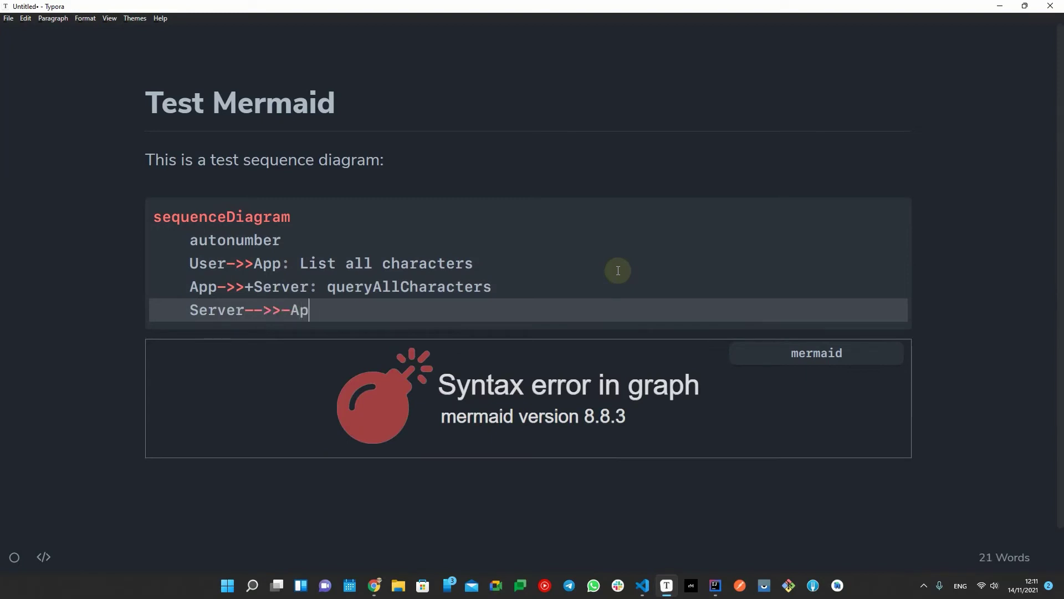
pyautogui.write('p: respose')
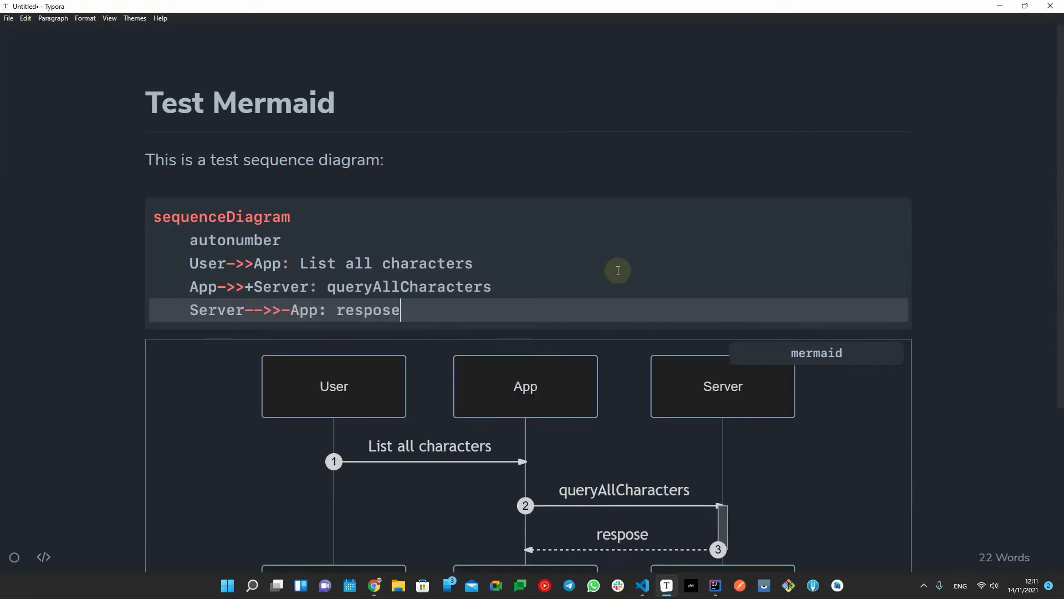
pyautogui.press('Return')
pyautogui.write('App->')
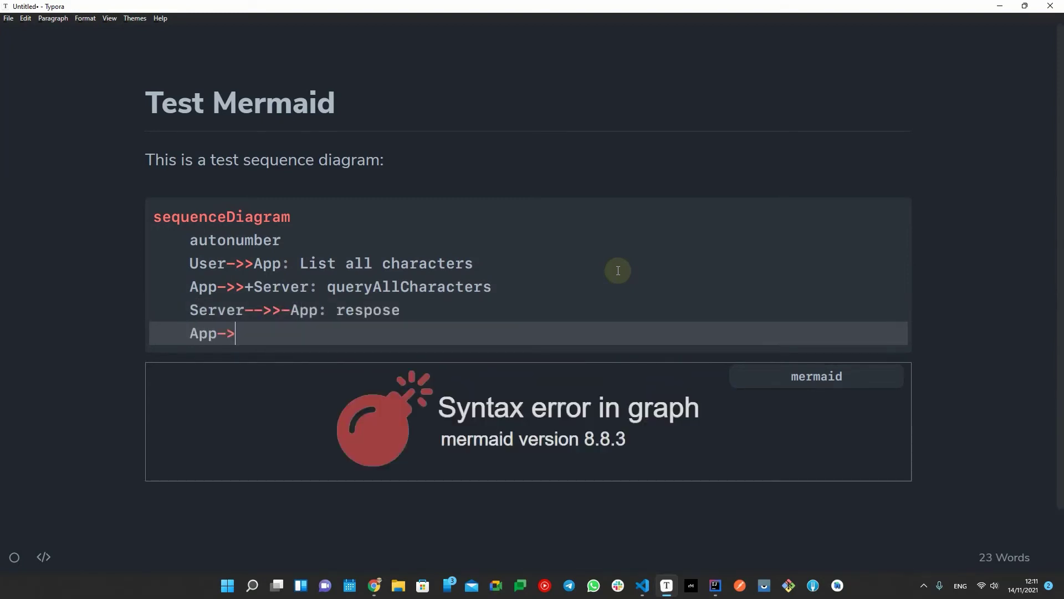
pyautogui.write('>User: Characters list')
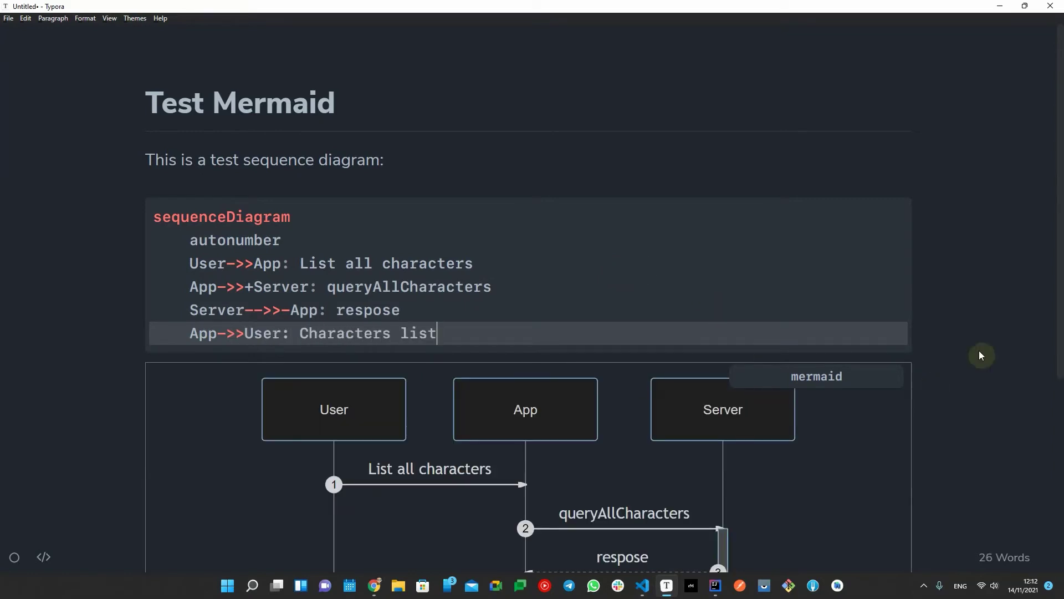
pyautogui.click(416, 159)
pyautogui.scroll(-1, 464, 192)
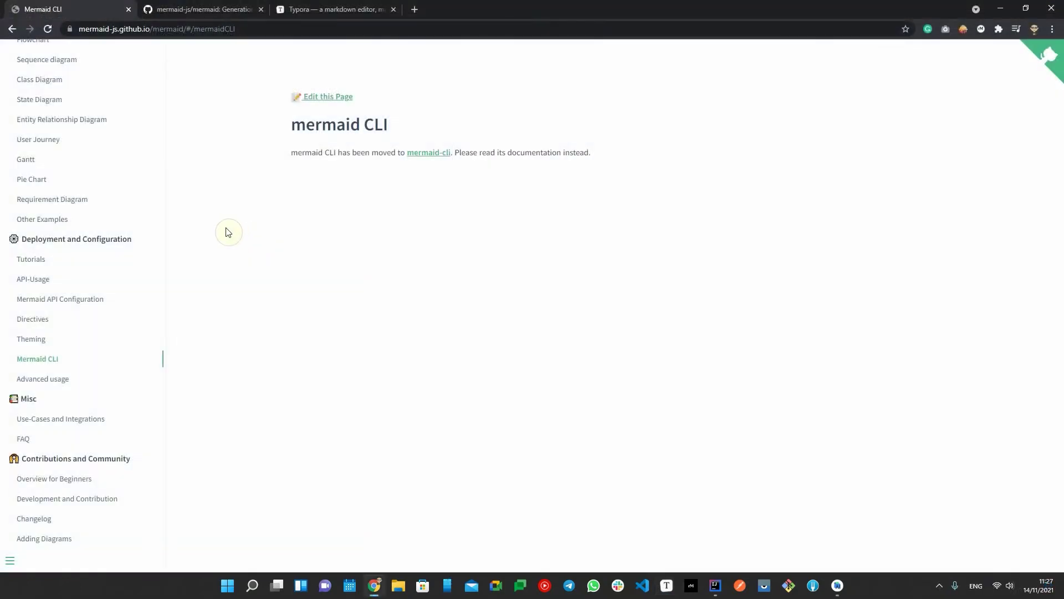
# Open the Mermaid docs' API-Usage page and scroll down through the themed flowchart examples
pyautogui.click(33, 279)
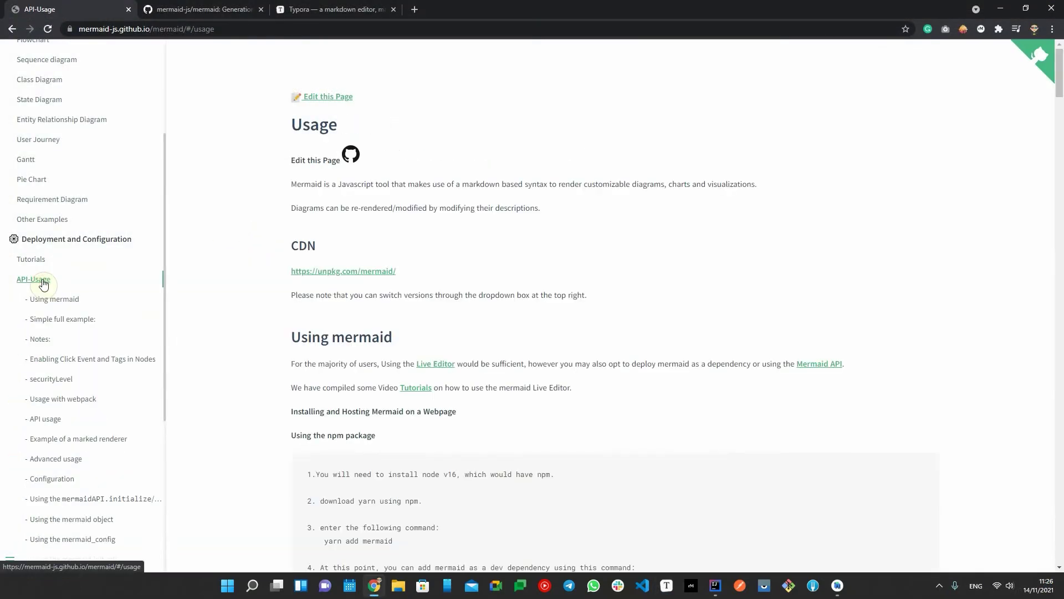
pyautogui.scroll(-3, 268, 229)
pyautogui.scroll(-12, 261, 228)
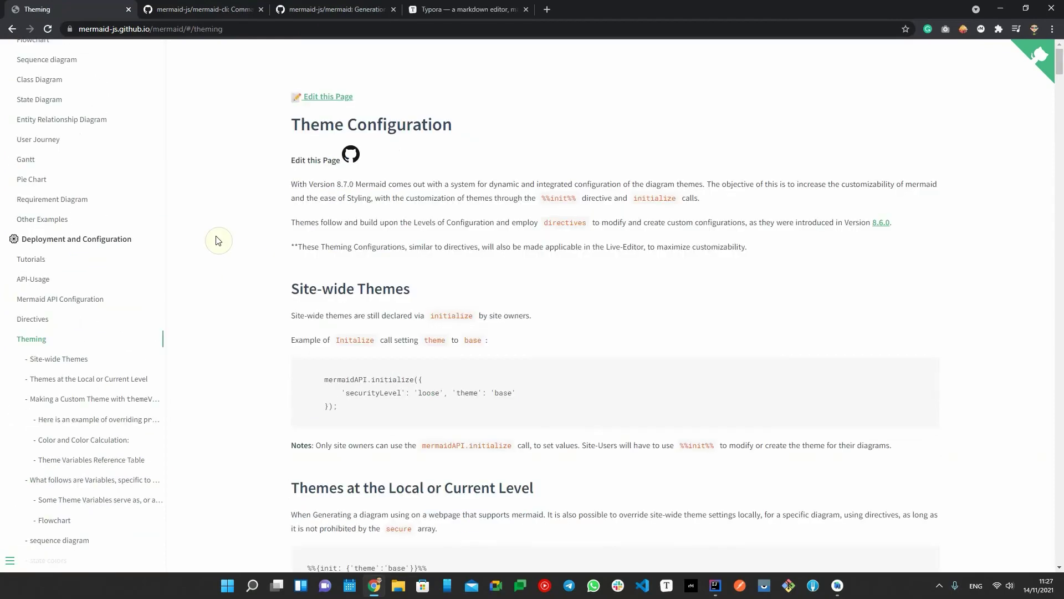
pyautogui.scroll(-9, 216, 240)
pyautogui.scroll(-15, 216, 240)
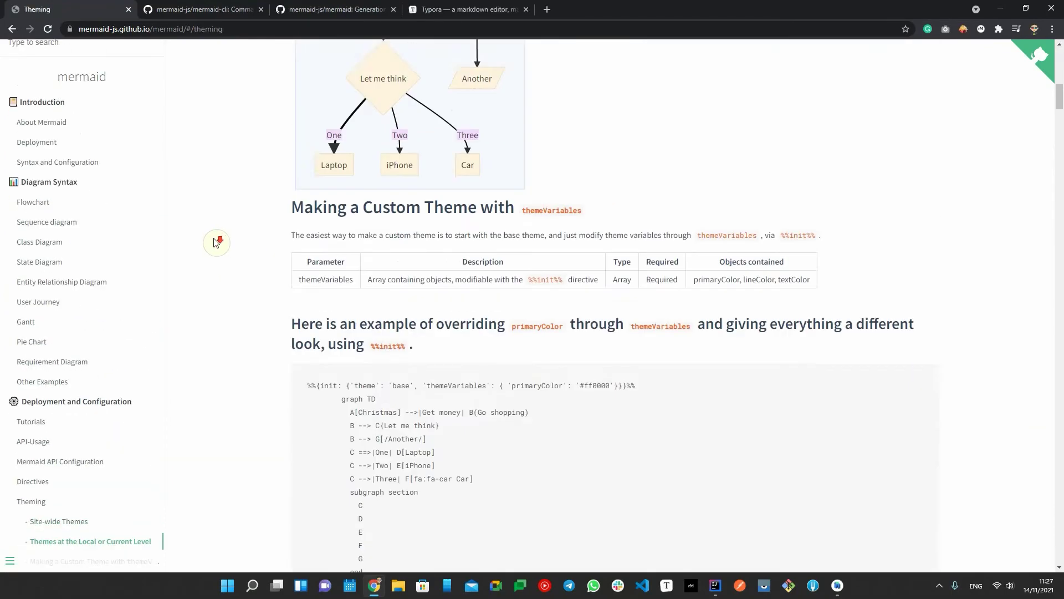
pyautogui.scroll(-20, 216, 242)
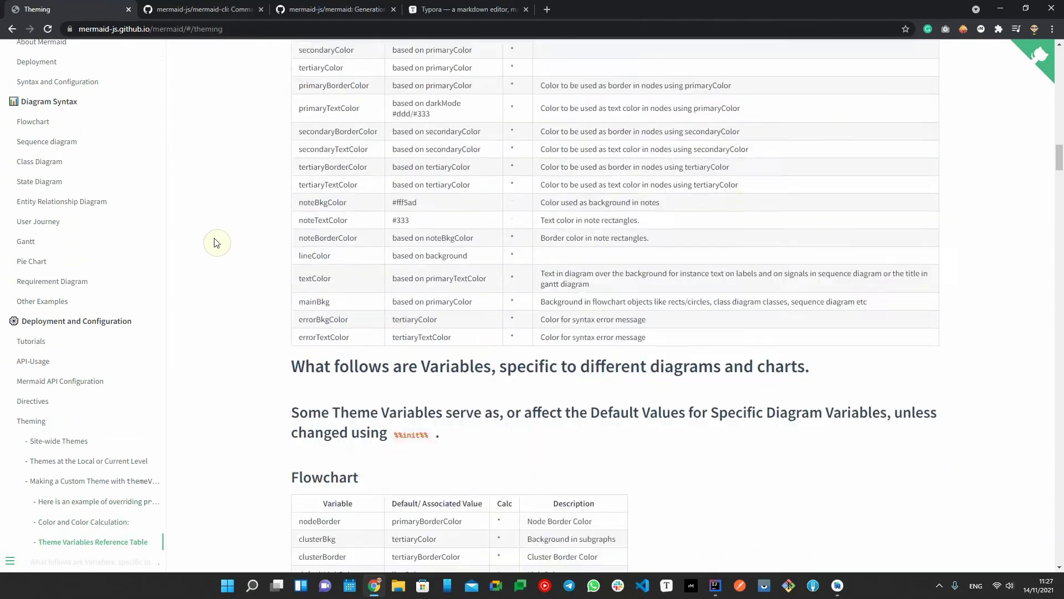
pyautogui.scroll(-8, 222, 242)
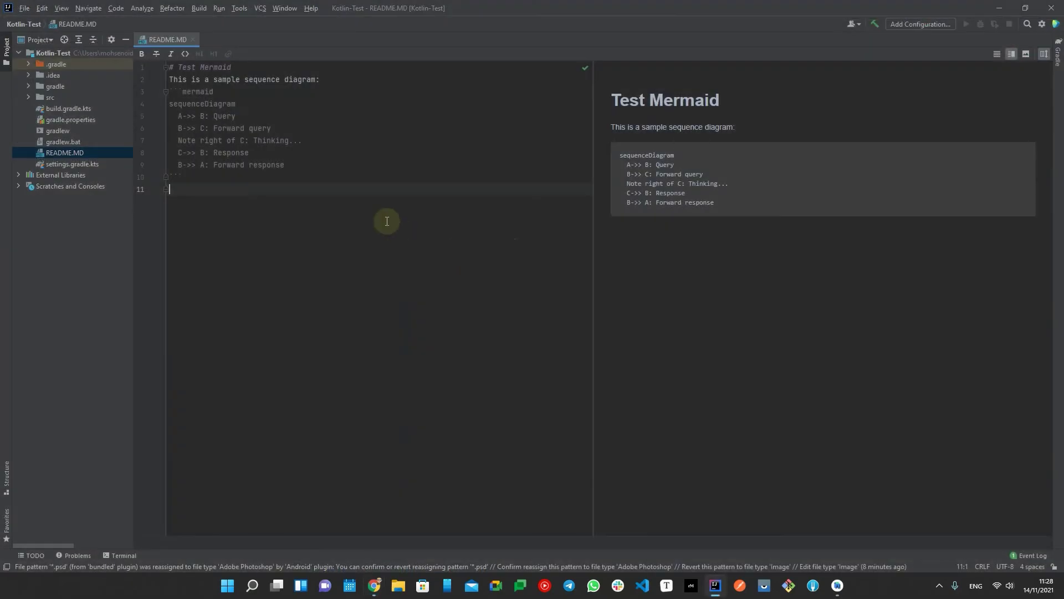
# Check the IntelliJ IDEA version in Help > About
pyautogui.click(309, 9)
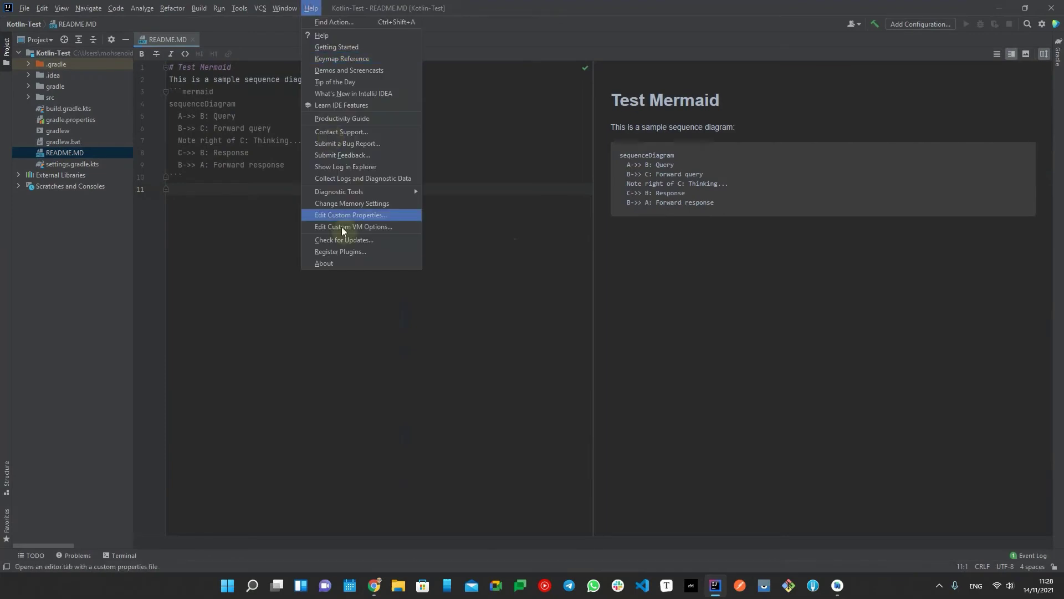
pyautogui.click(338, 263)
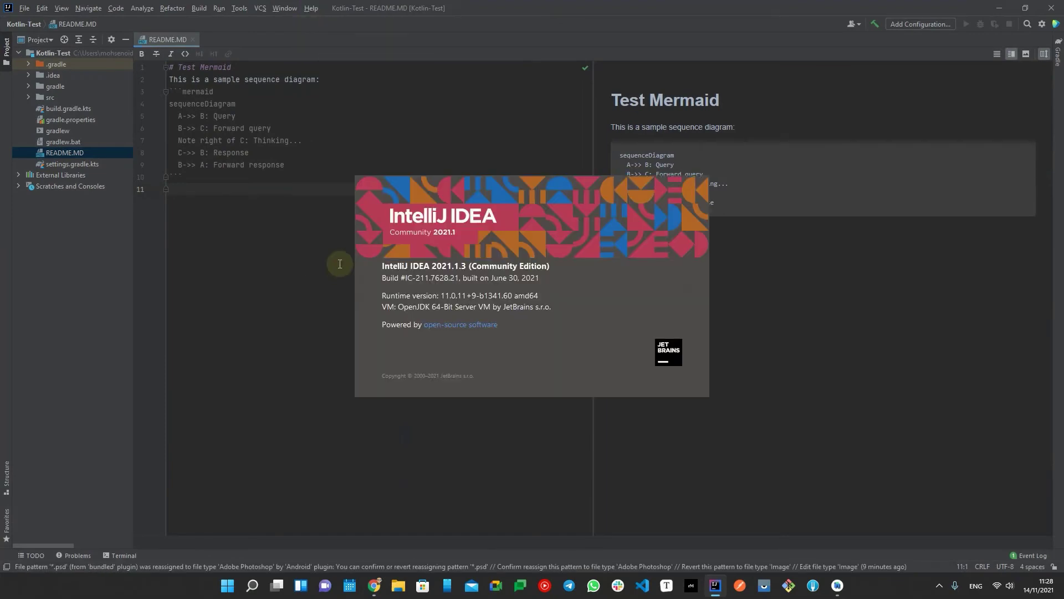
pyautogui.click(240, 188)
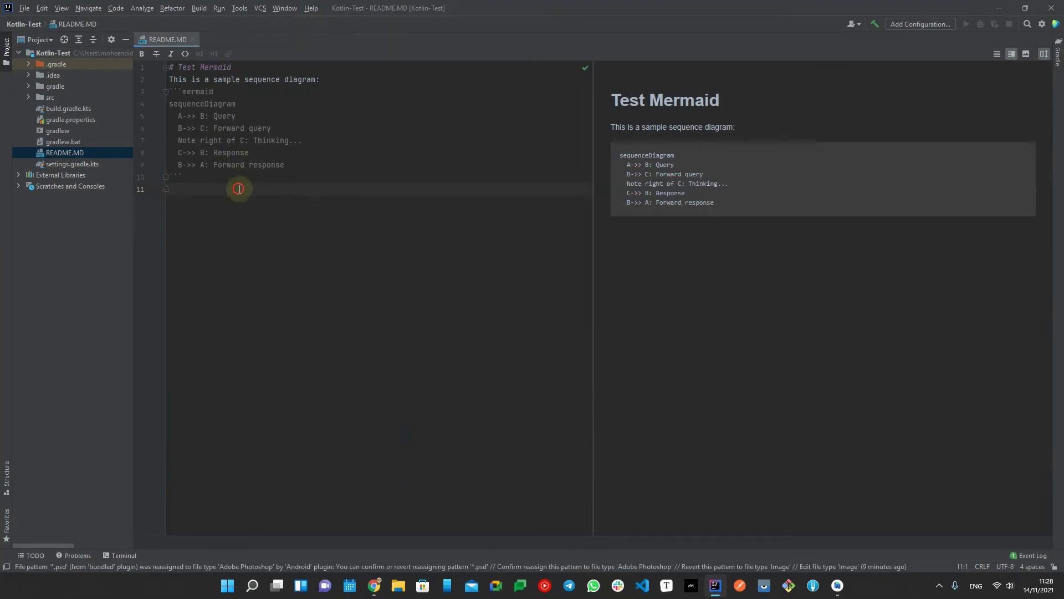
# Enable the Mermaid extension in Languages & Frameworks > Markdown settings and confirm with OK
pyautogui.click(23, 9)
pyautogui.click(64, 71)
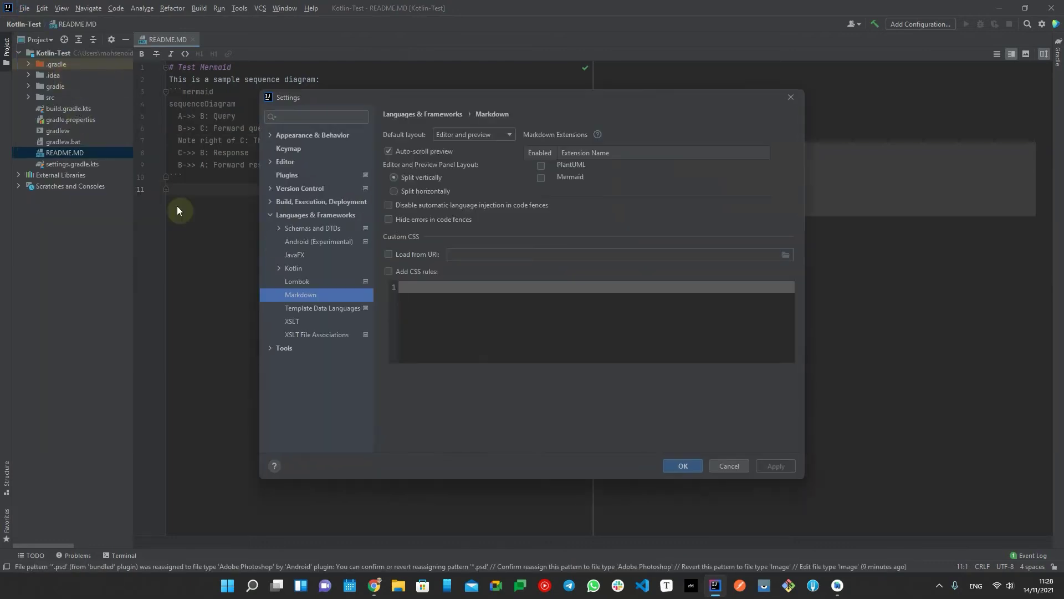
pyautogui.click(317, 216)
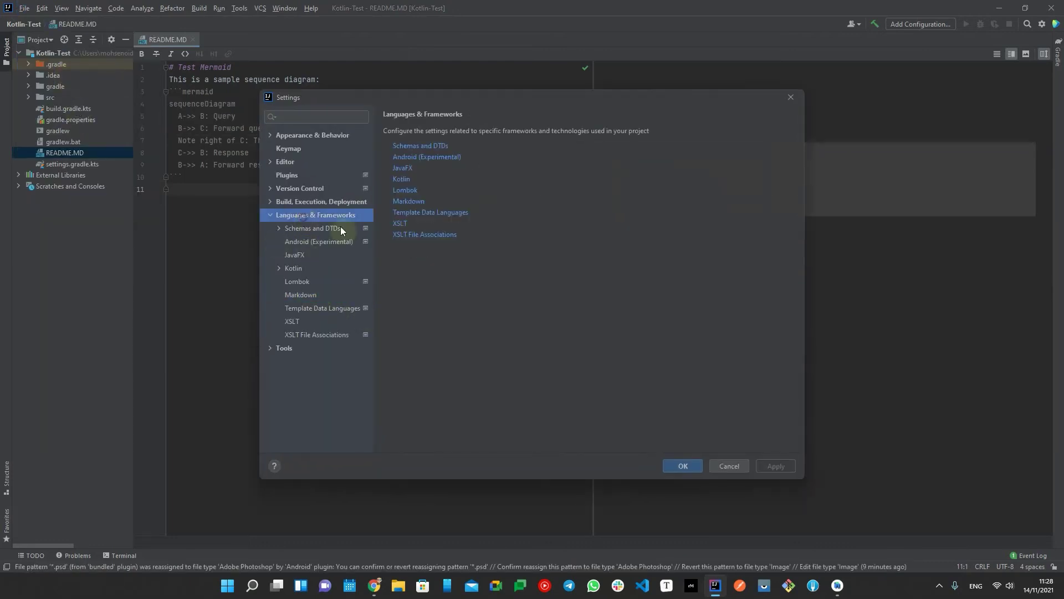
pyautogui.click(413, 202)
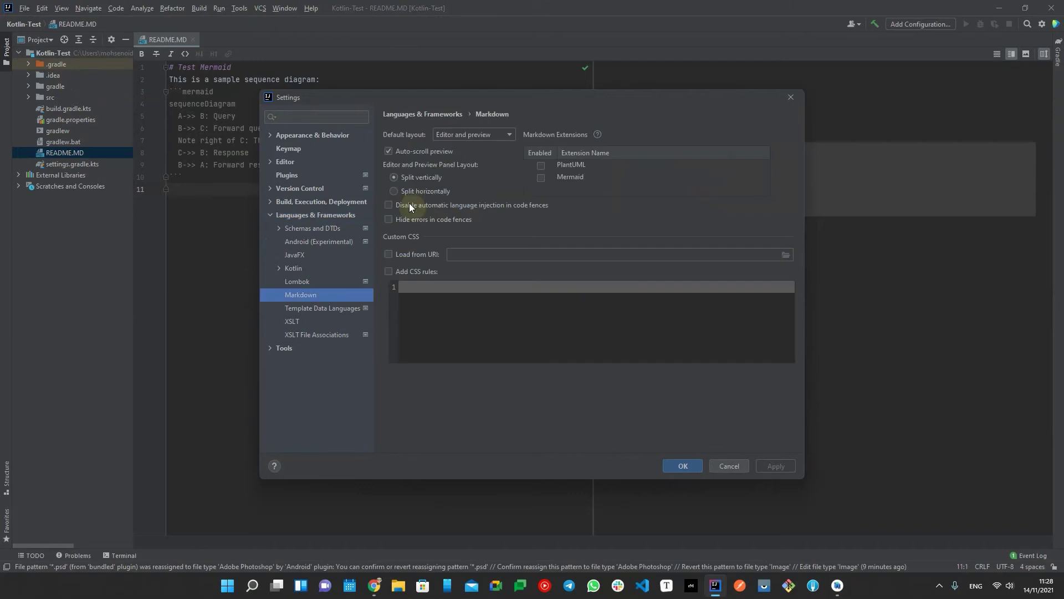
pyautogui.click(541, 177)
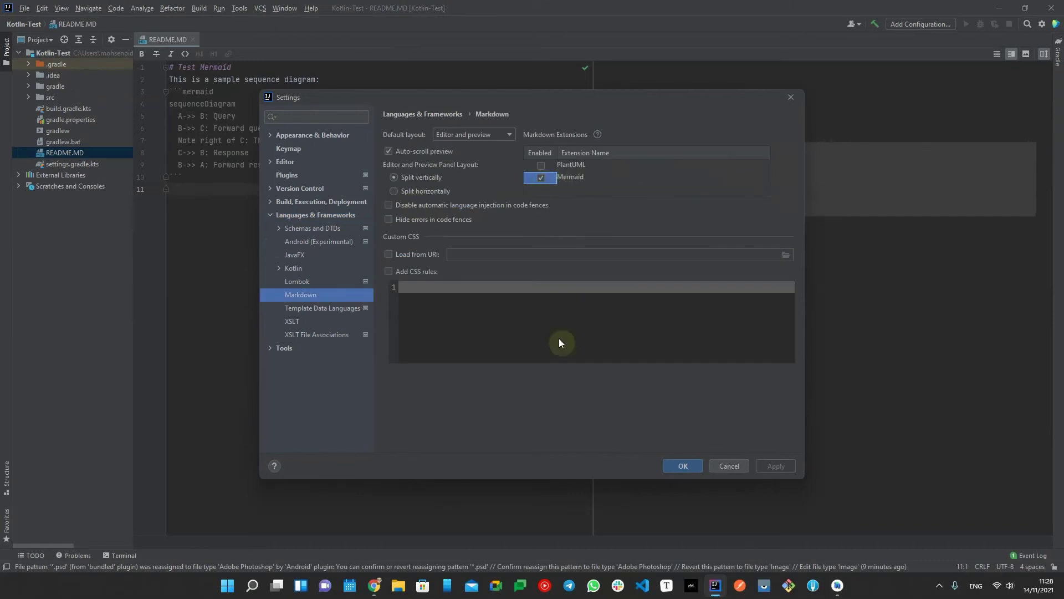
pyautogui.click(683, 466)
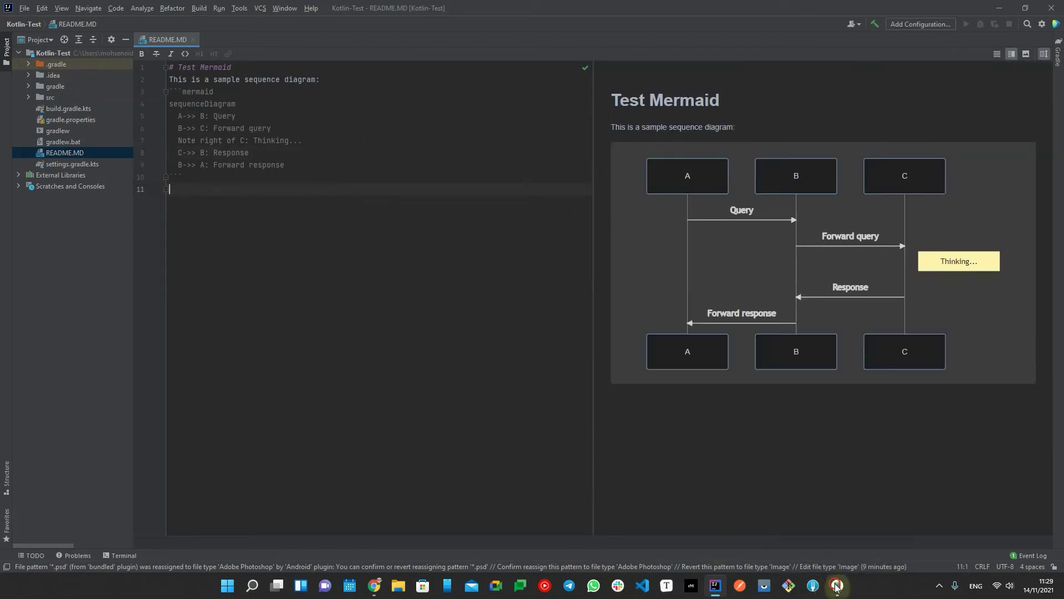
pyautogui.click(837, 586)
# Check the installed Android Studio version in Help > About
pyautogui.click(308, 8)
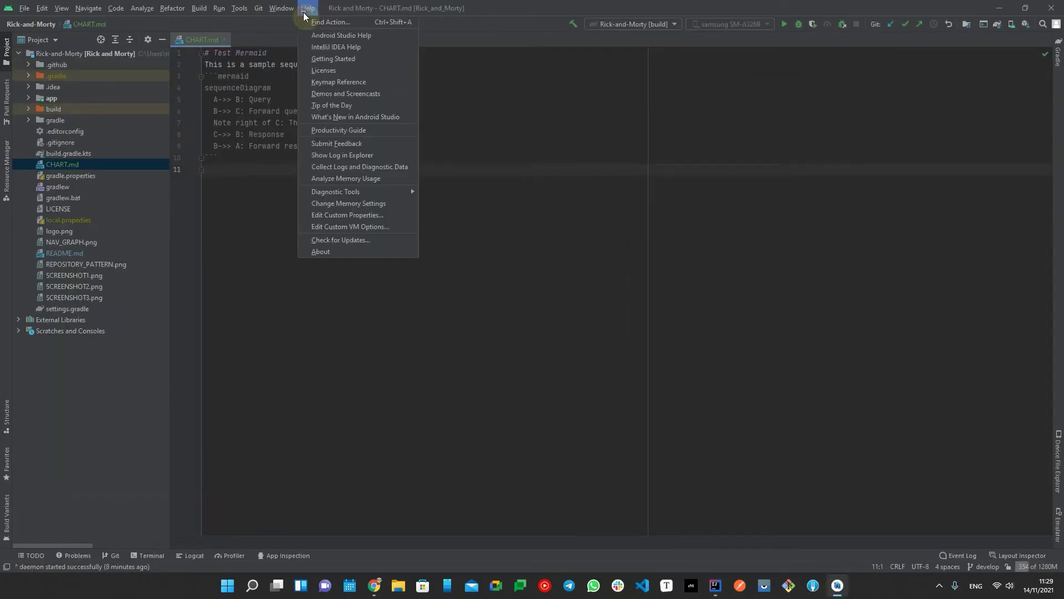
pyautogui.click(353, 249)
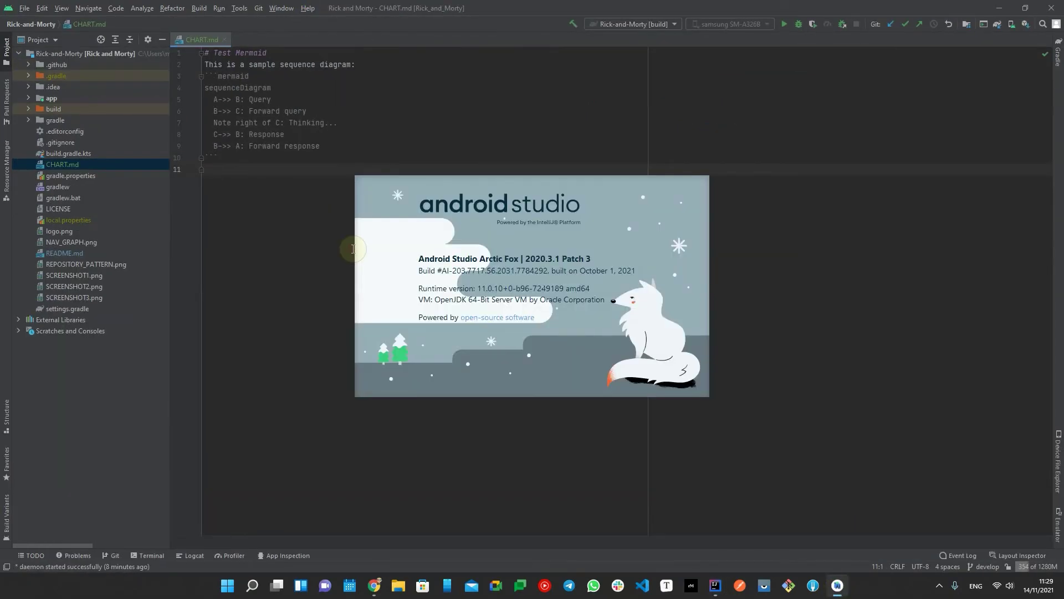
pyautogui.click(292, 211)
# Show Android Studio's Languages & Frameworks > Markdown settings, which list no preview providers
pyautogui.click(27, 9)
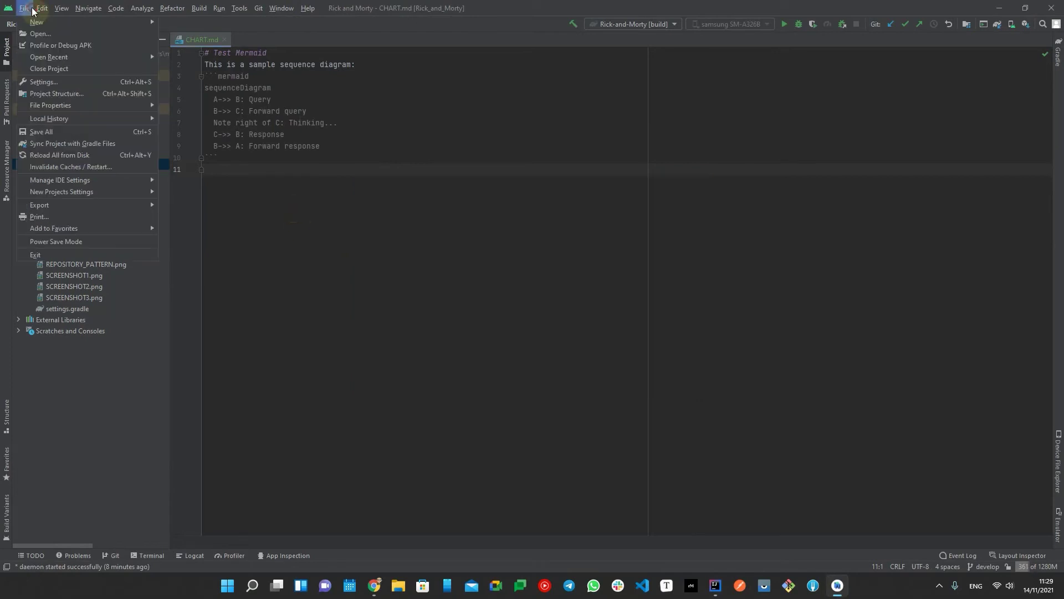
pyautogui.click(61, 83)
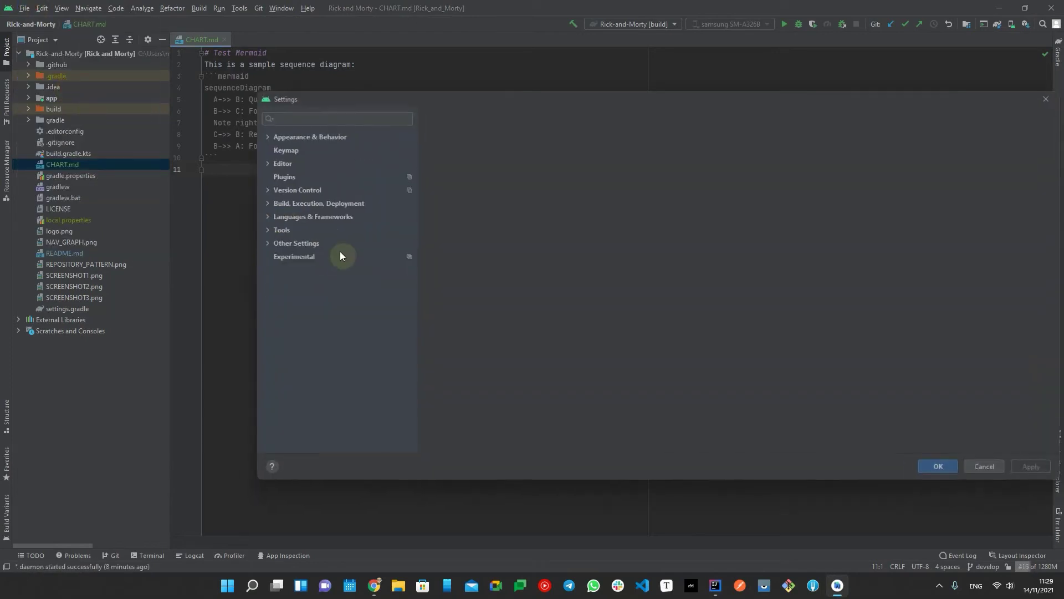
pyautogui.click(315, 216)
pyautogui.click(450, 169)
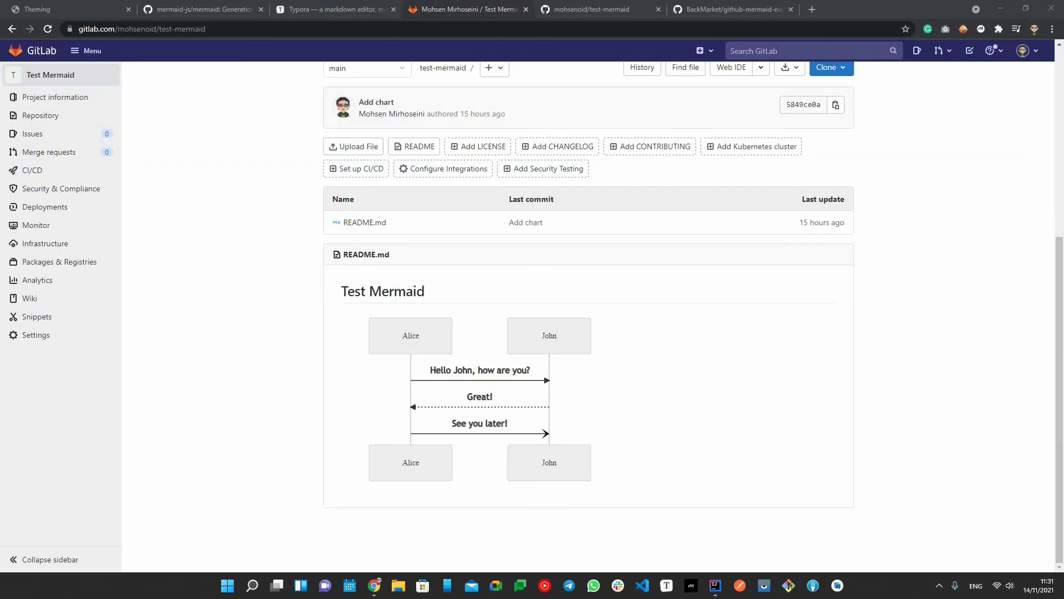
# Preview GitLab's README.md in the editor to show the rendered Alice–John sequence diagram
pyautogui.click(374, 223)
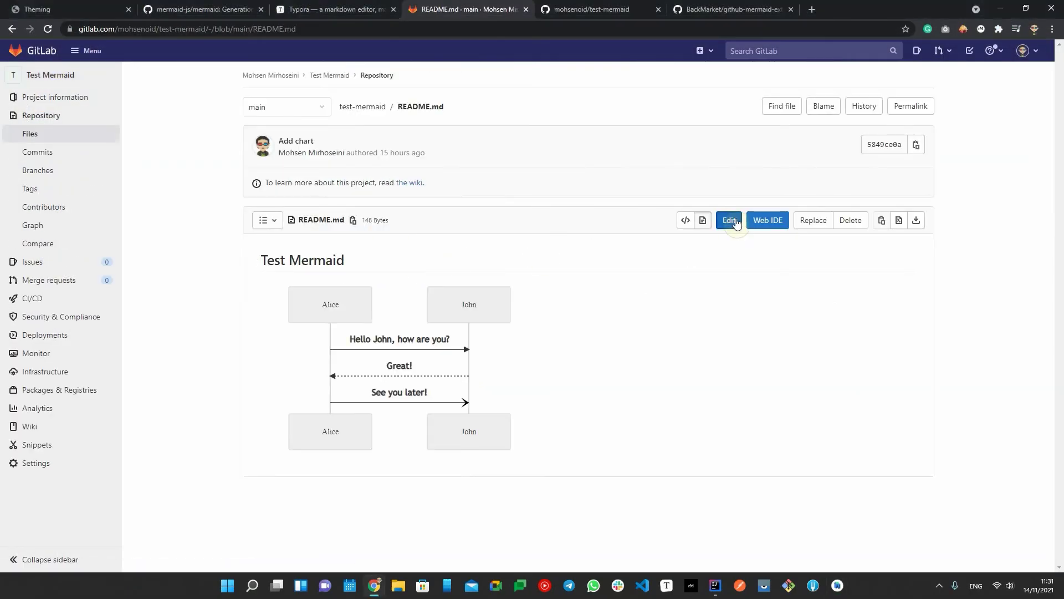
pyautogui.click(731, 219)
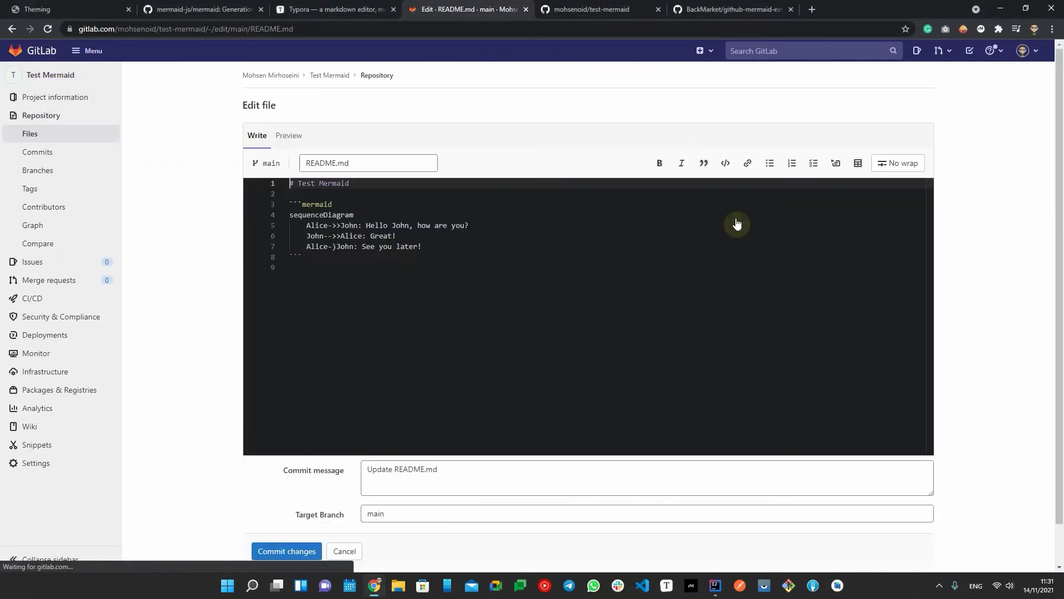
pyautogui.click(283, 136)
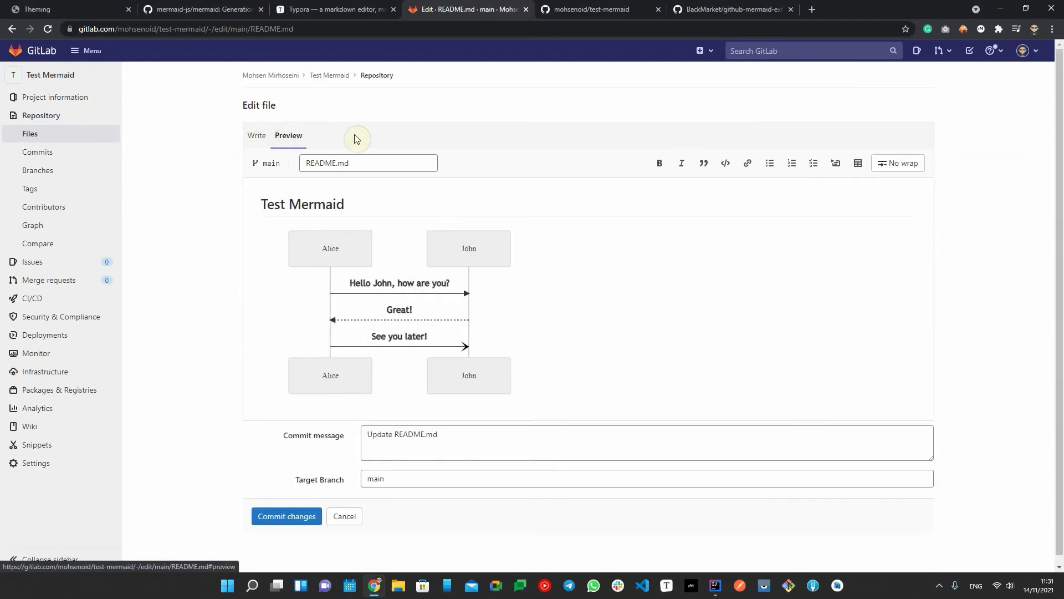
pyautogui.click(607, 10)
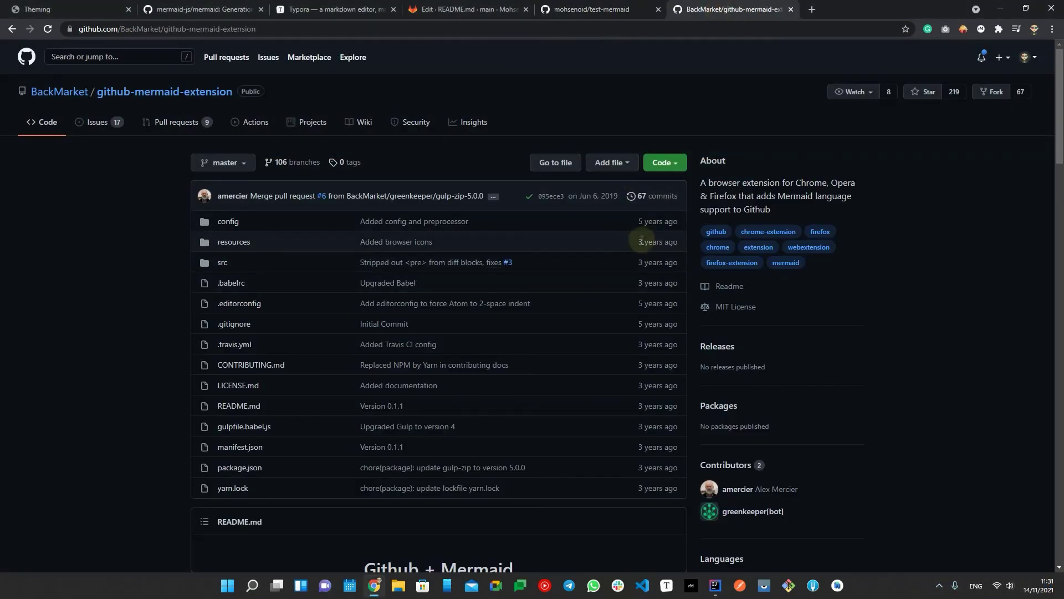
# Install the GitHub + Mermaid extension from its Chrome Web Store listing
pyautogui.moveTo(642, 242); pyautogui.dragTo(681, 240)
pyautogui.scroll(-2, 646, 294)
pyautogui.scroll(-7, 646, 298)
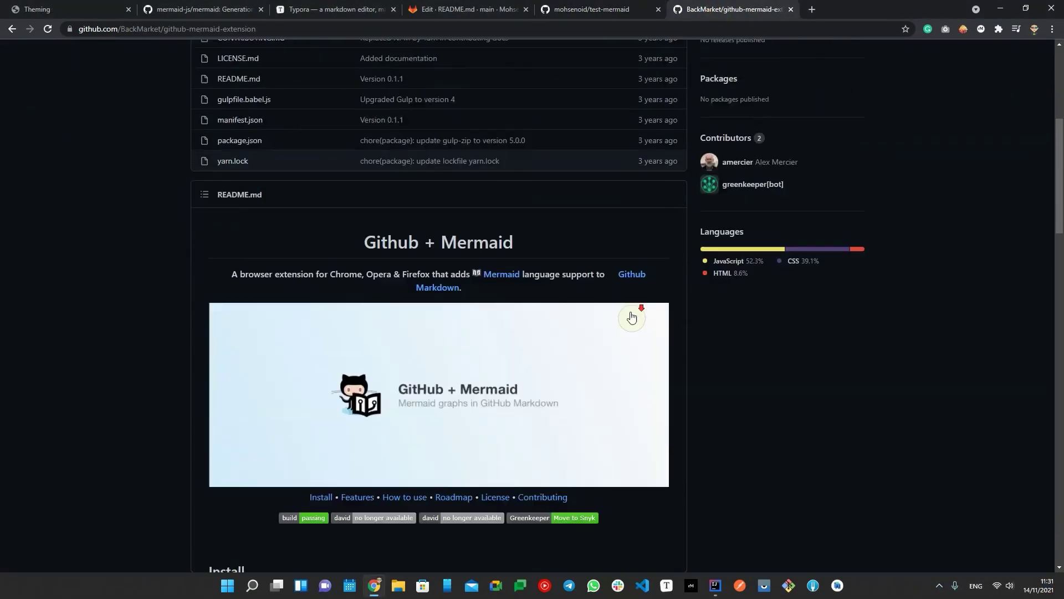
pyautogui.scroll(-1, 633, 322)
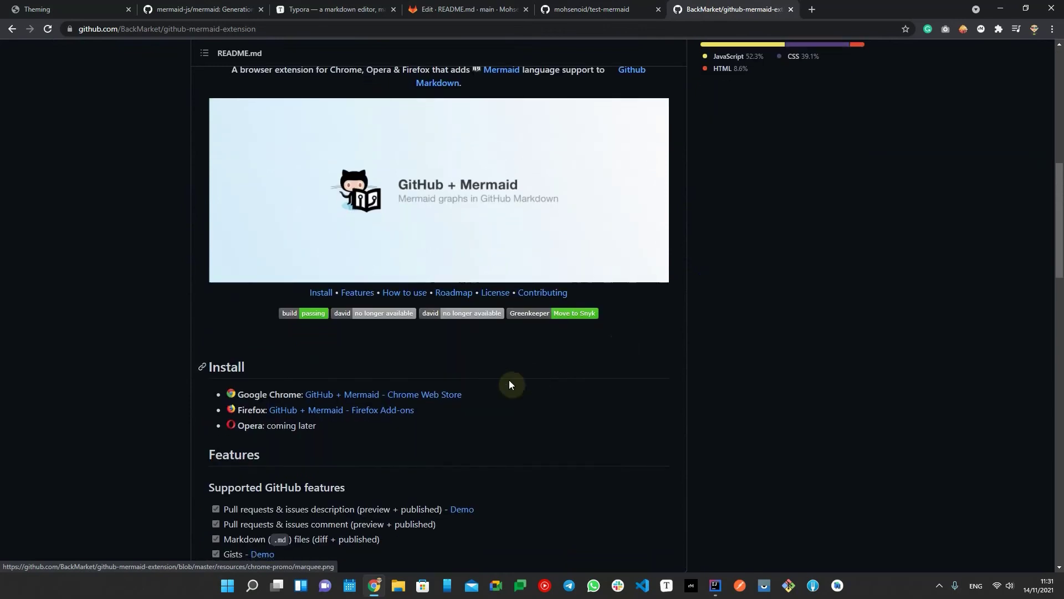
pyautogui.click(437, 394)
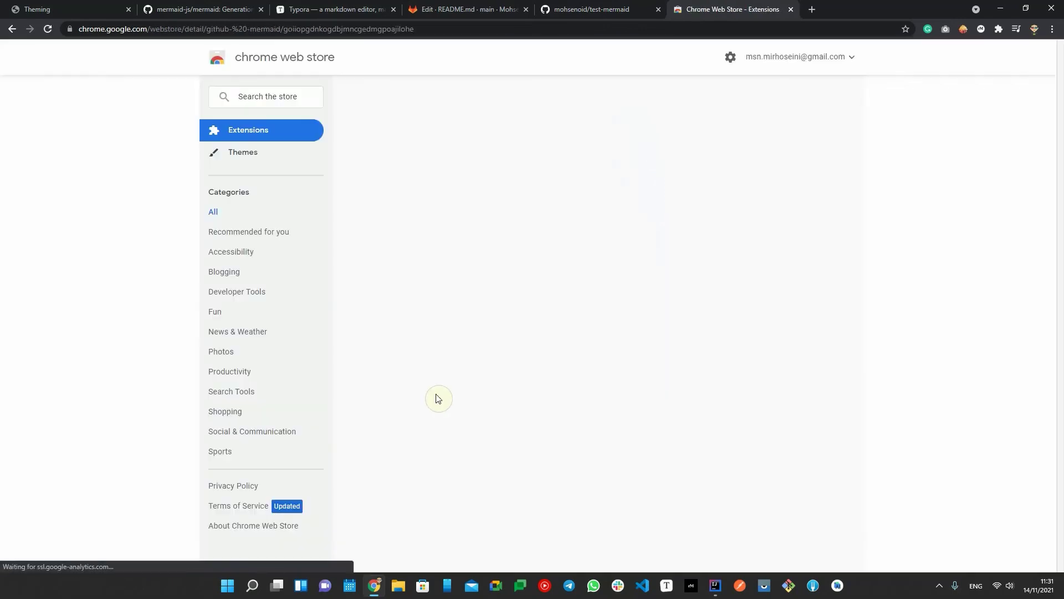
pyautogui.click(760, 143)
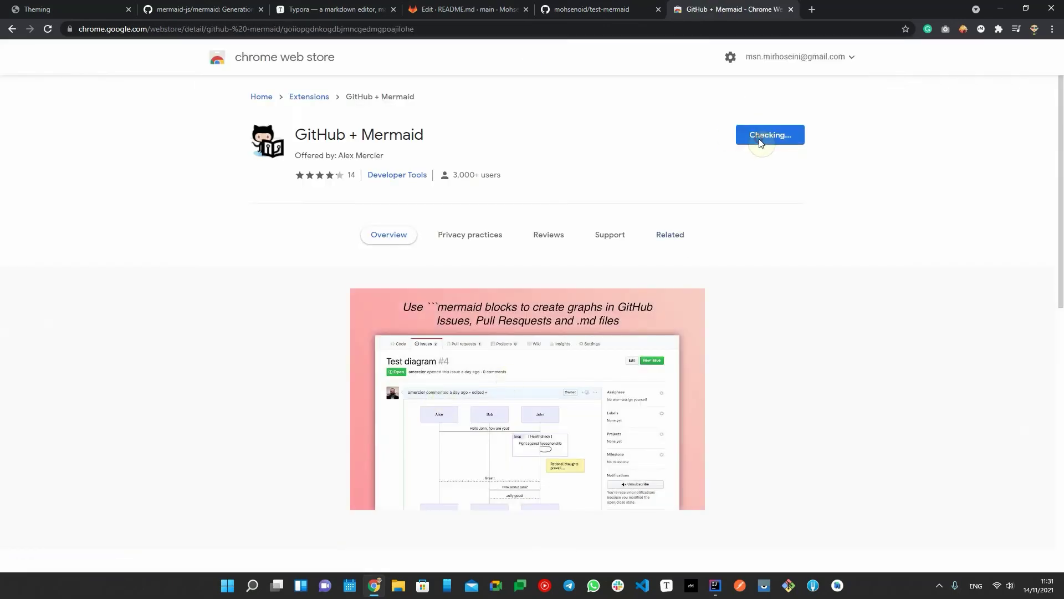
pyautogui.click(559, 123)
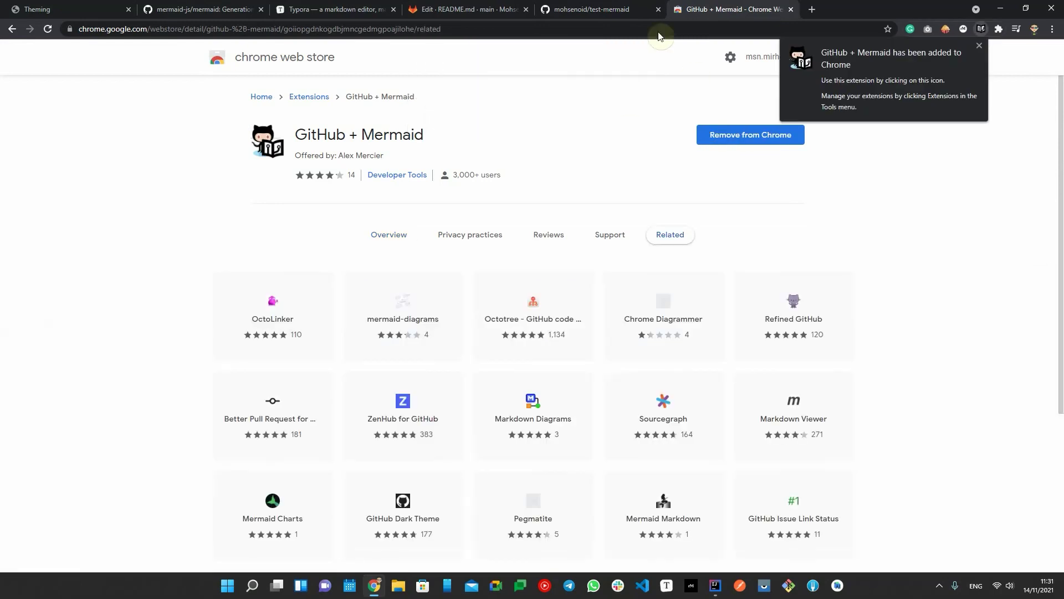
# Reload the test-mermaid GitHub repository page so its Mermaid diagram renders
pyautogui.click(592, 9)
pyautogui.click(51, 28)
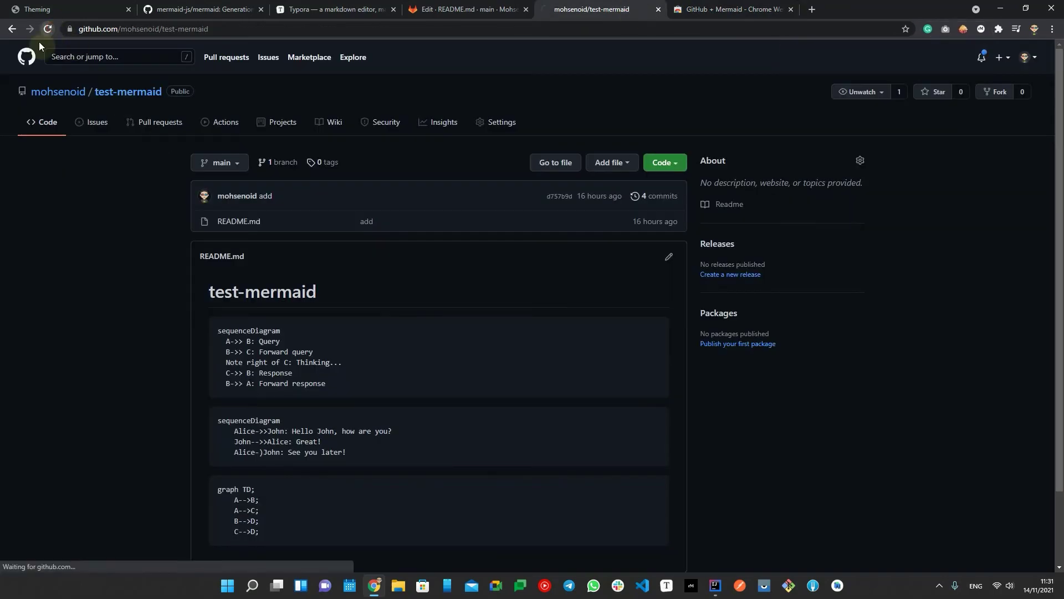
pyautogui.scroll(-5, 99, 299)
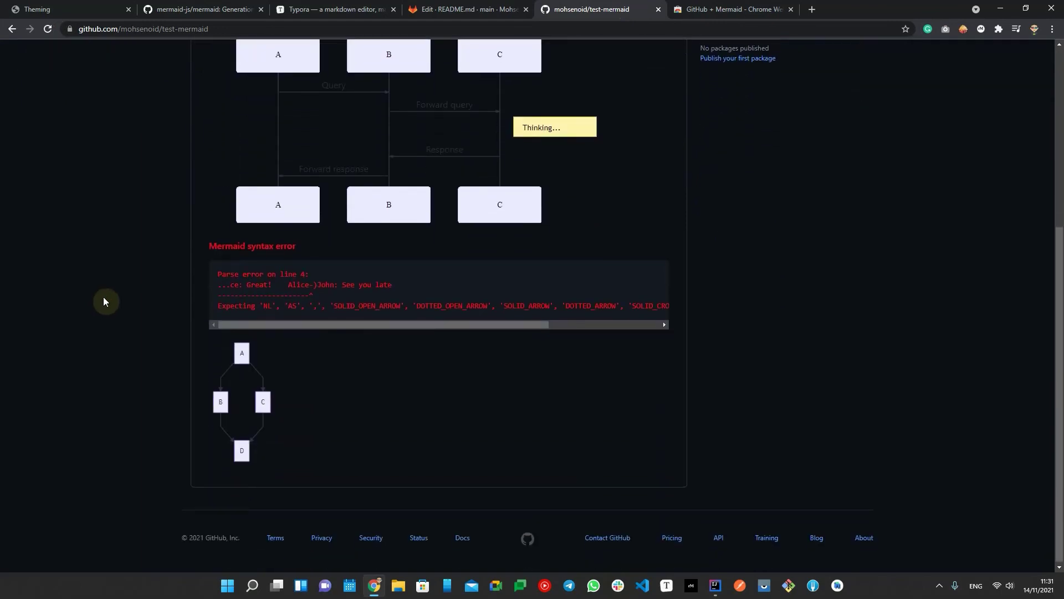
pyautogui.scroll(1, 103, 301)
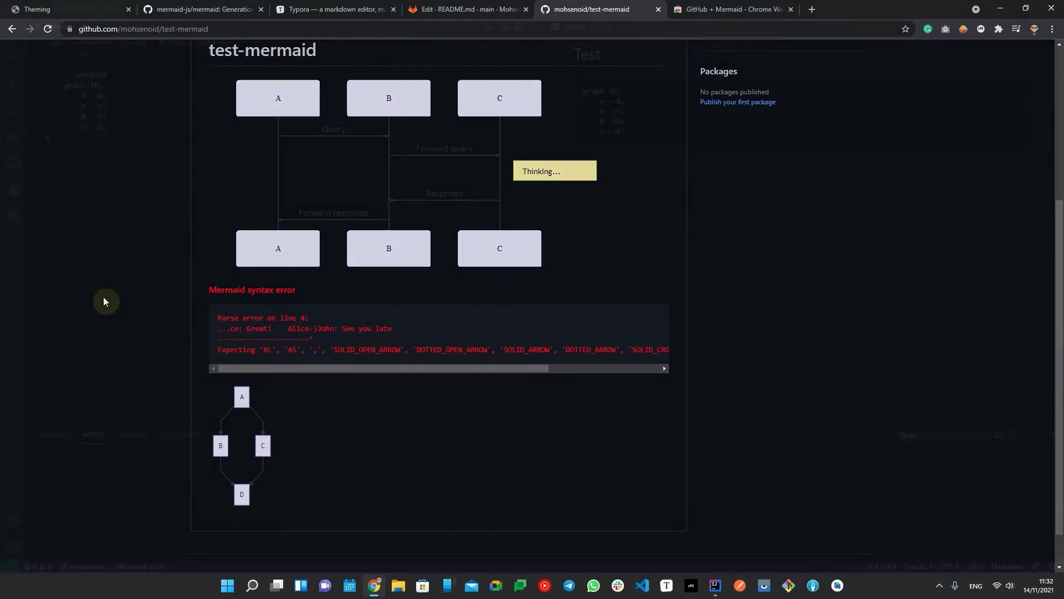
pyautogui.hotkey('alt', 'Tab')
# Search the Extensions marketplace for 'mermaid', install Markdown Preview Mermaid Support, and return to test.md
pyautogui.click(16, 138)
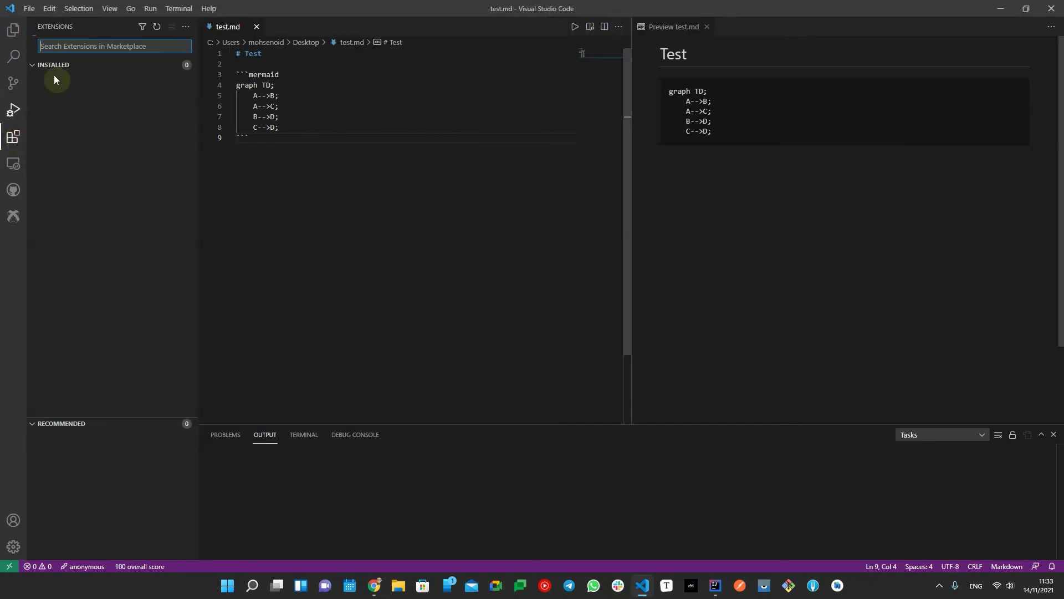
pyautogui.write('mermaid')
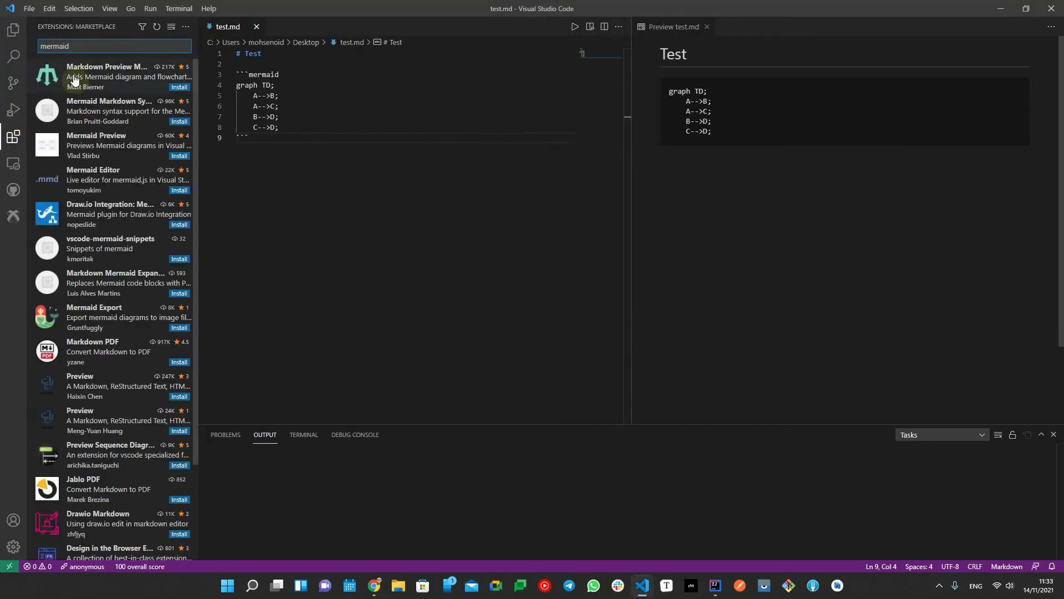
pyautogui.click(103, 76)
pyautogui.click(303, 106)
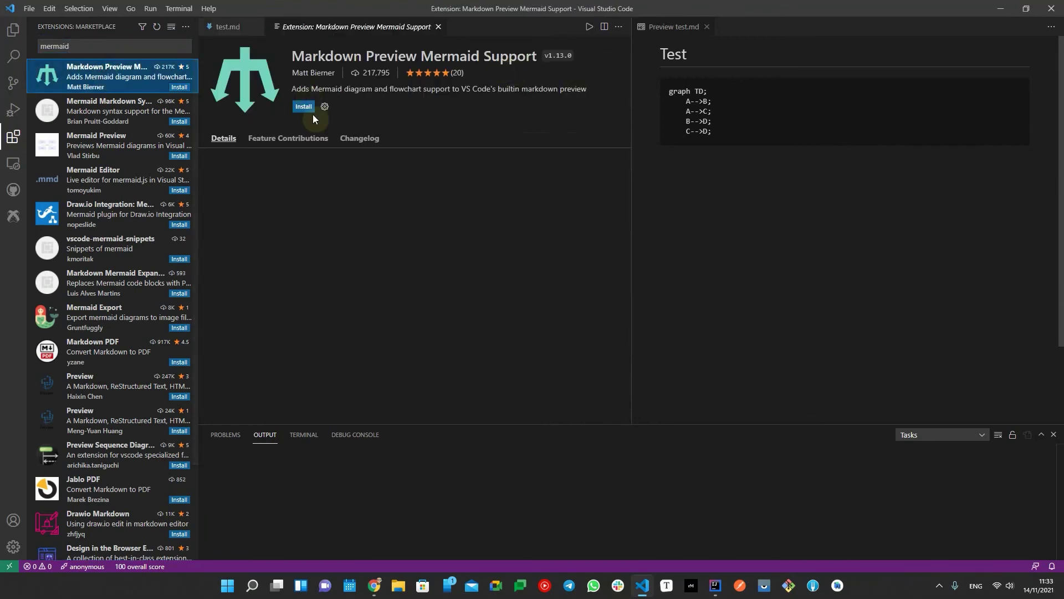
pyautogui.click(438, 27)
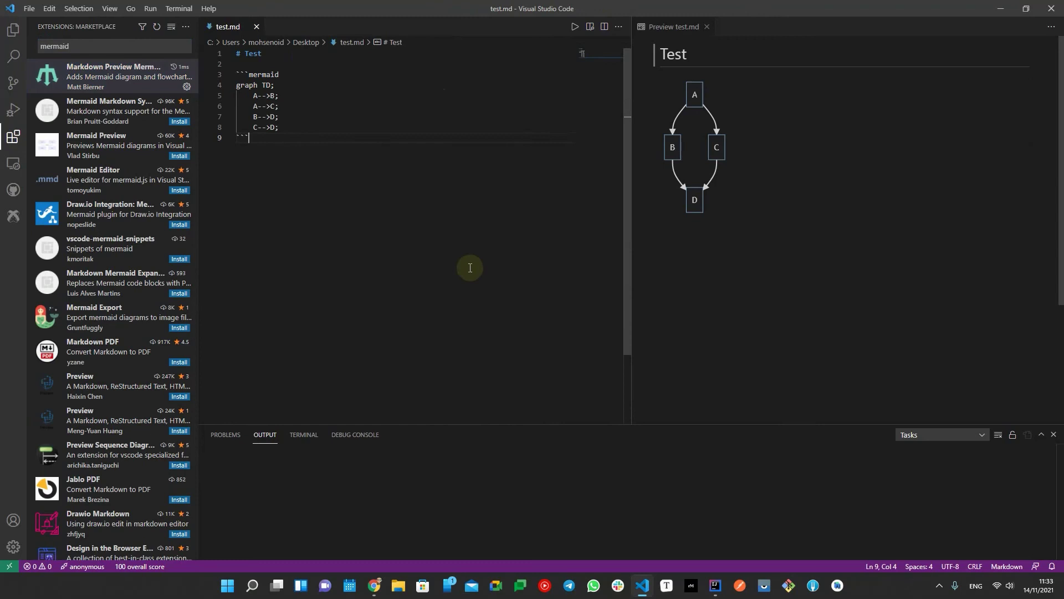